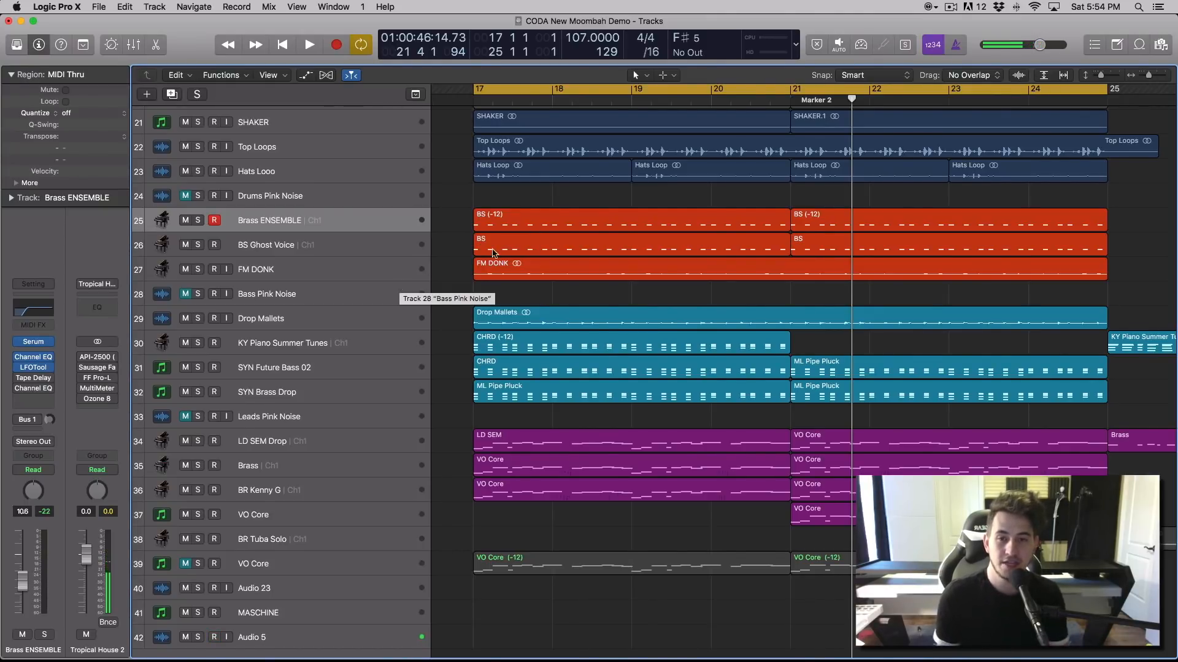
Step: Review the bass regions and the separate pink noise tracks for leads, bass and drums
{"action": "left_click_drag", "start_coordinate": [539, 203], "coordinate": [980, 285]}
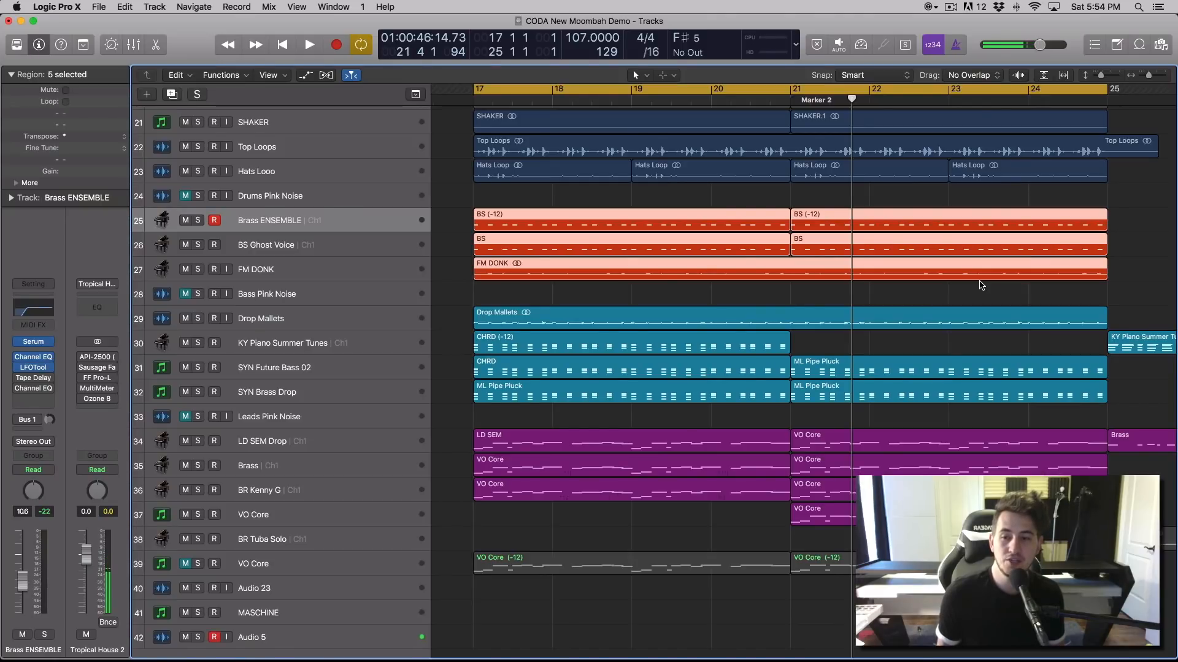
{"action": "scroll", "coordinate": [852, 379], "scroll_direction": "down", "scroll_amount": 2}
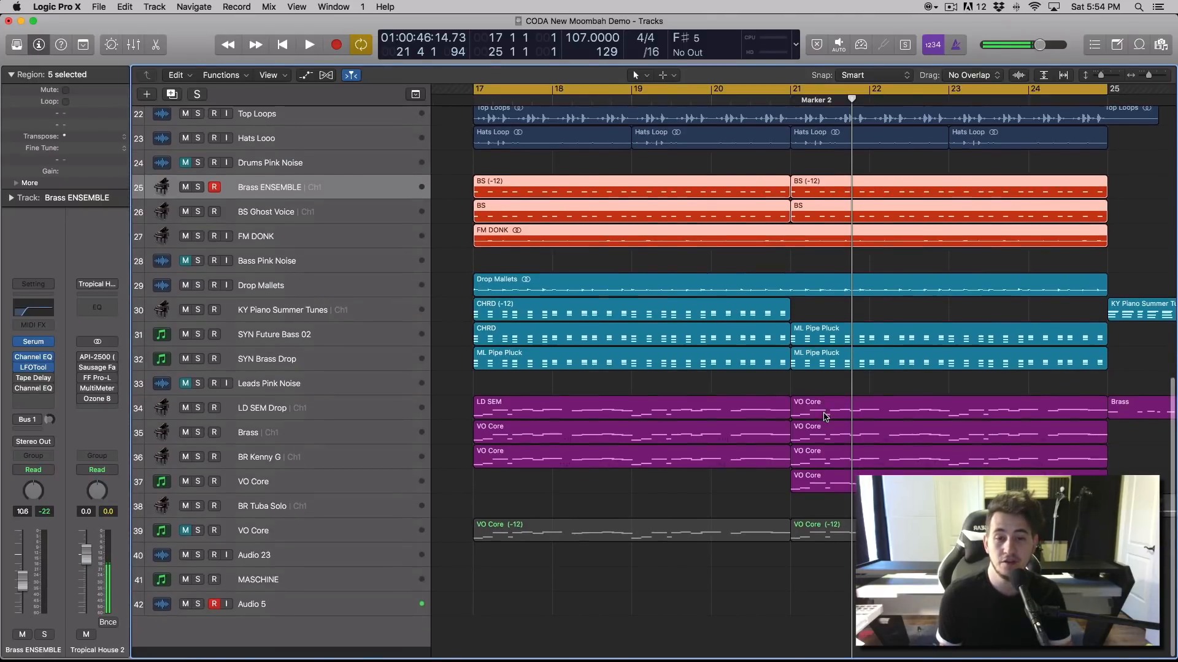
{"action": "left_click", "coordinate": [359, 398]}
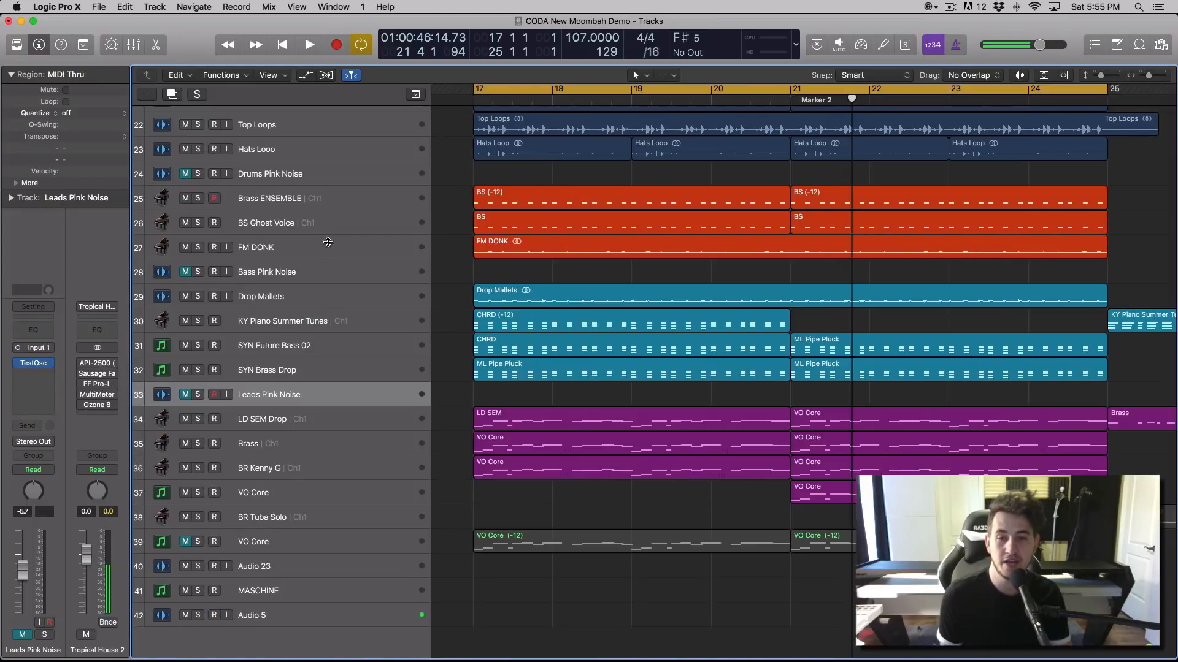
{"action": "left_click", "coordinate": [341, 270]}
{"action": "left_click", "coordinate": [351, 172]}
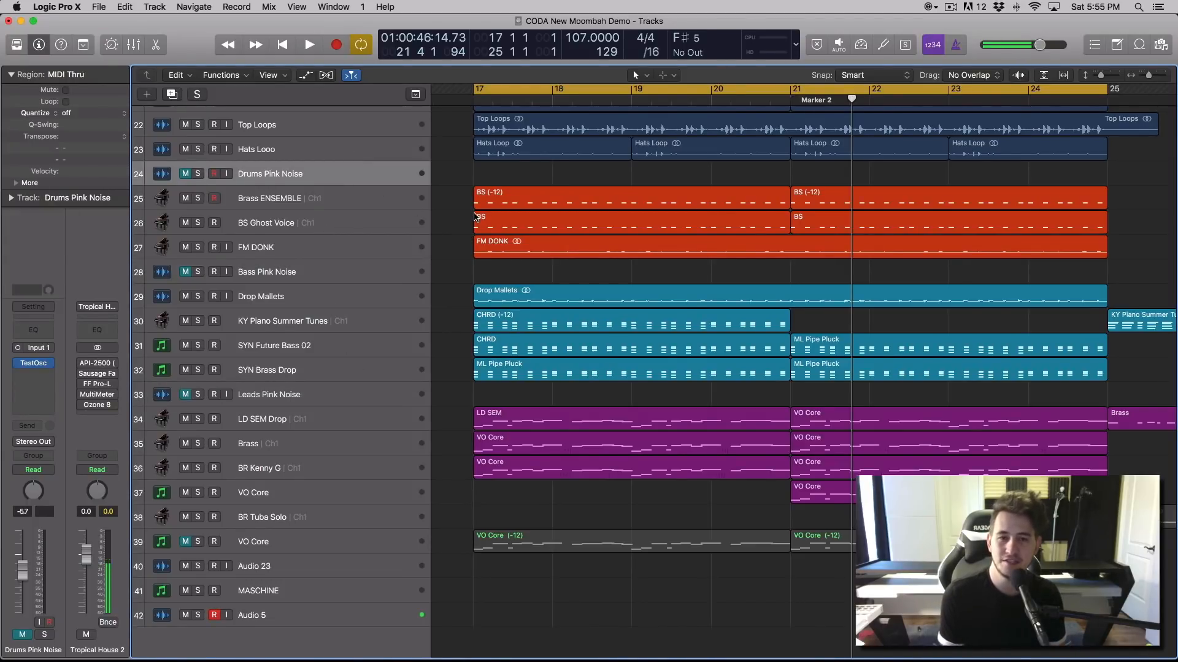
{"action": "left_click", "coordinate": [362, 400]}
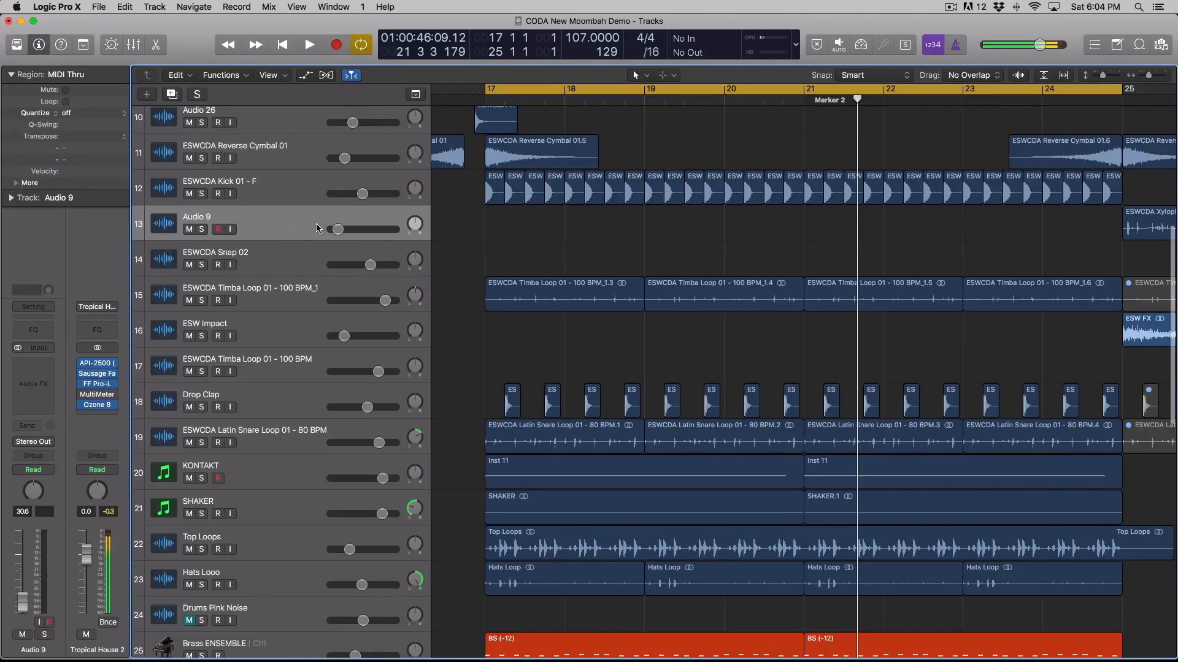
Step: Move the Audio 9 and ESW Impact tracks together to directly above the Drums Pink Noise track
{"action": "key", "text": "super+Left"}
{"action": "key", "text": "super+Left"}
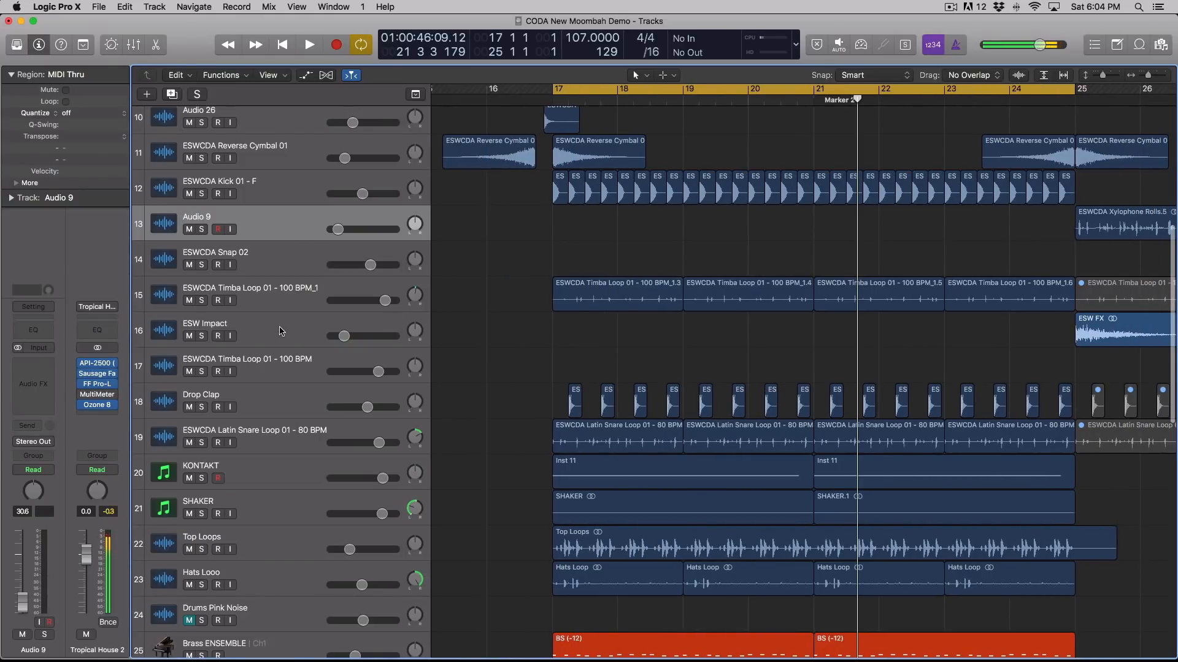
{"action": "left_click", "coordinate": [274, 332]}
{"action": "left_click_drag", "start_coordinate": [284, 222], "coordinate": [308, 594]}
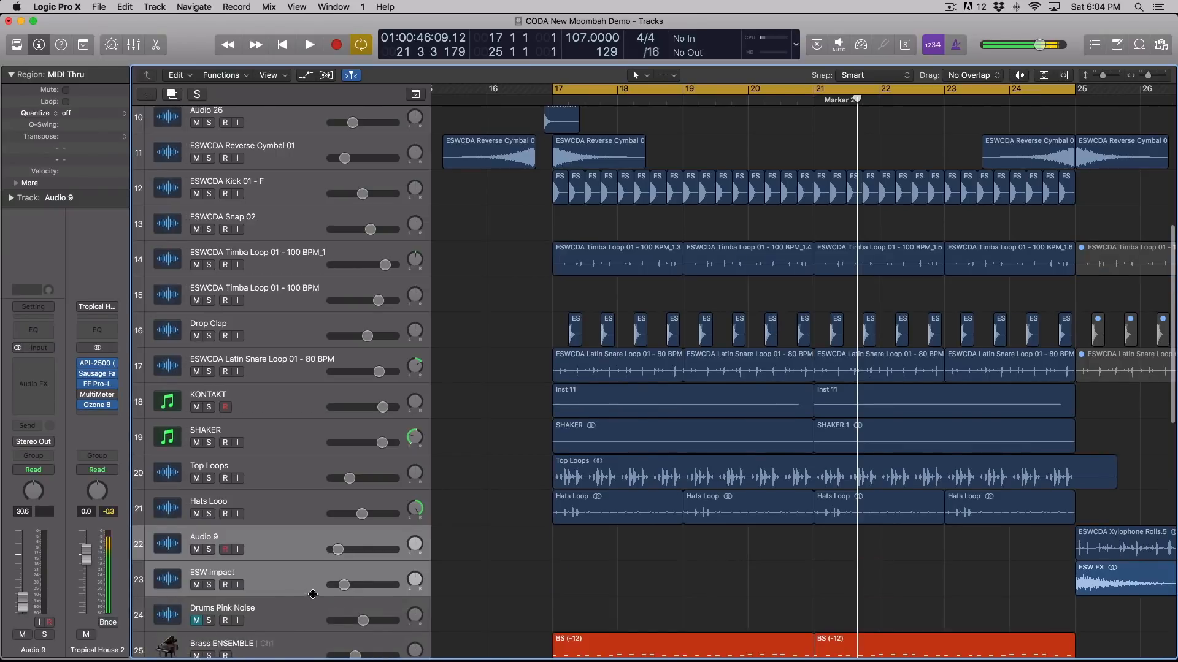
Step: Place Drums Pink Noise directly under Hats Looo, with ESWCDA Timba Loop 01 - 100 BPM and ESWCDA Snap 02 below it
{"action": "left_click_drag", "start_coordinate": [257, 294], "coordinate": [285, 504]}
{"action": "left_click_drag", "start_coordinate": [278, 618], "coordinate": [330, 489]}
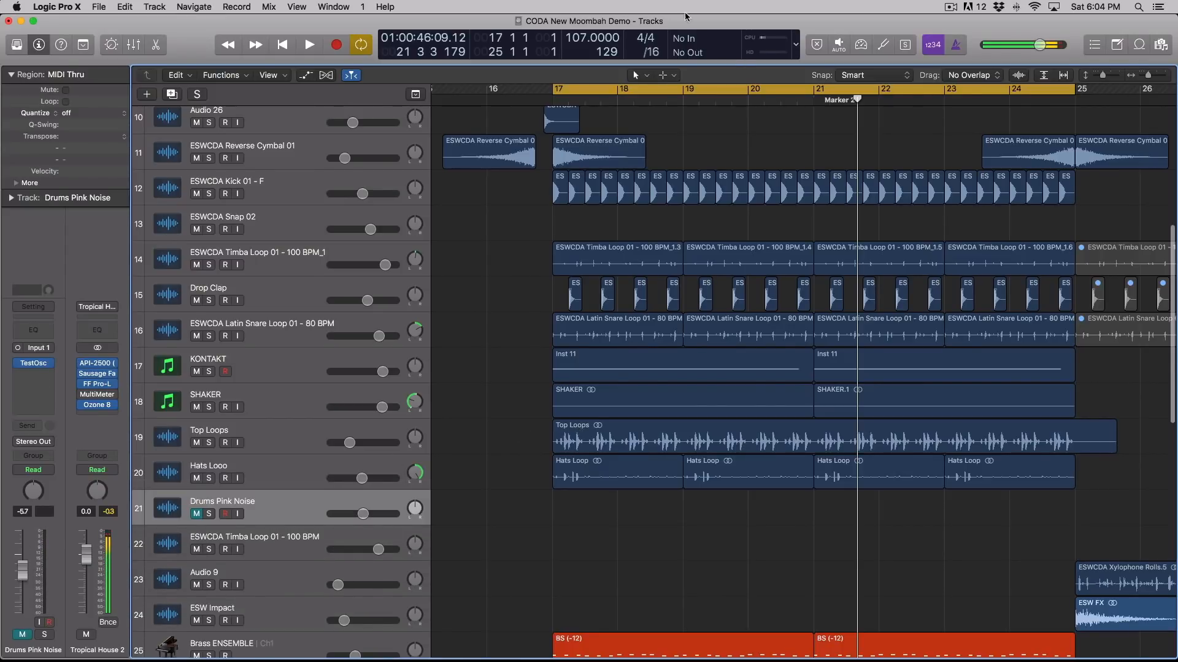
{"action": "left_click", "coordinate": [300, 231]}
{"action": "left_click_drag", "start_coordinate": [293, 222], "coordinate": [303, 573]}
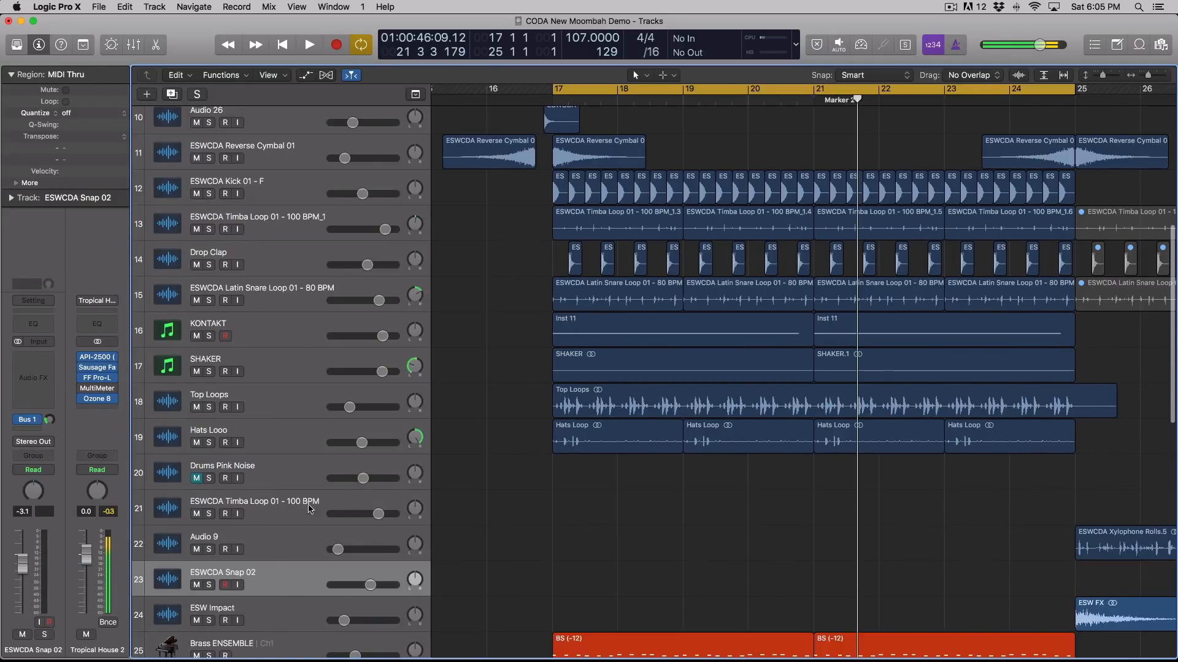
Step: Mute the seven drum tracks below the kick, from ESWCDA Timba Loop 01 - 100 BPM_1 down to Hats Looo
{"action": "left_click", "coordinate": [304, 464]}
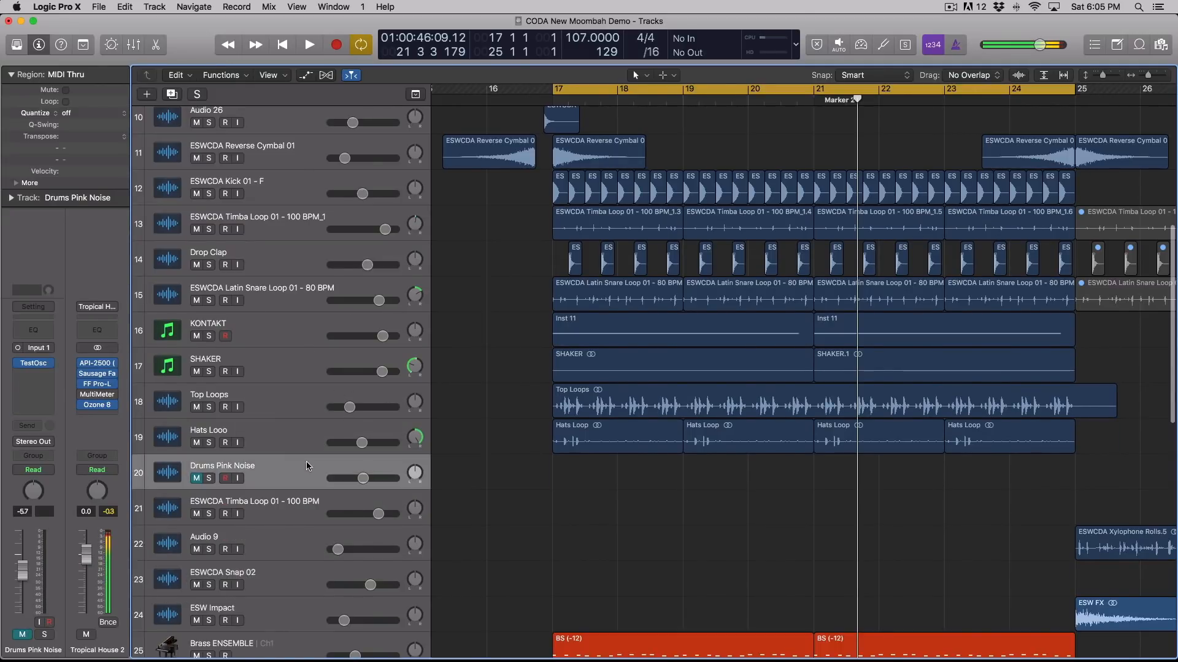
{"action": "left_click", "coordinate": [311, 191], "text": "shift"}
{"action": "scroll", "coordinate": [582, 293], "scroll_direction": "up", "scroll_amount": 6}
{"action": "scroll", "coordinate": [581, 292], "scroll_direction": "down", "scroll_amount": 9}
{"action": "scroll", "coordinate": [581, 292], "scroll_direction": "up", "scroll_amount": 7}
{"action": "scroll", "coordinate": [581, 293], "scroll_direction": "down", "scroll_amount": 3}
{"action": "left_click", "coordinate": [274, 304]}
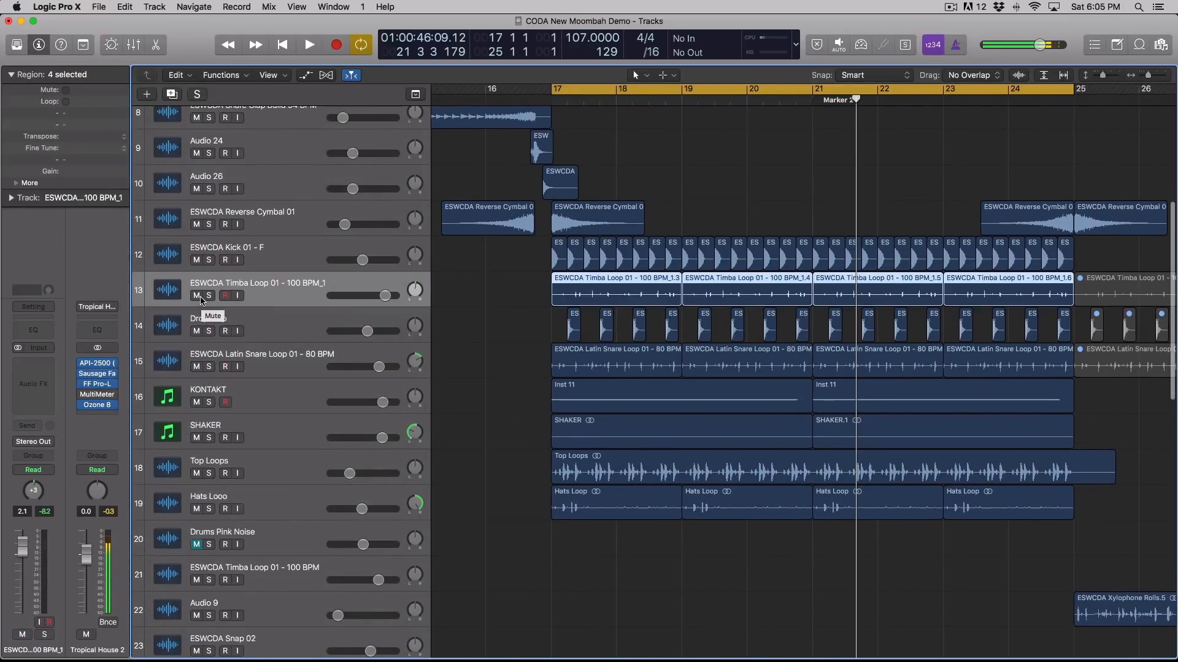
{"action": "left_click_drag", "start_coordinate": [200, 300], "coordinate": [187, 494]}
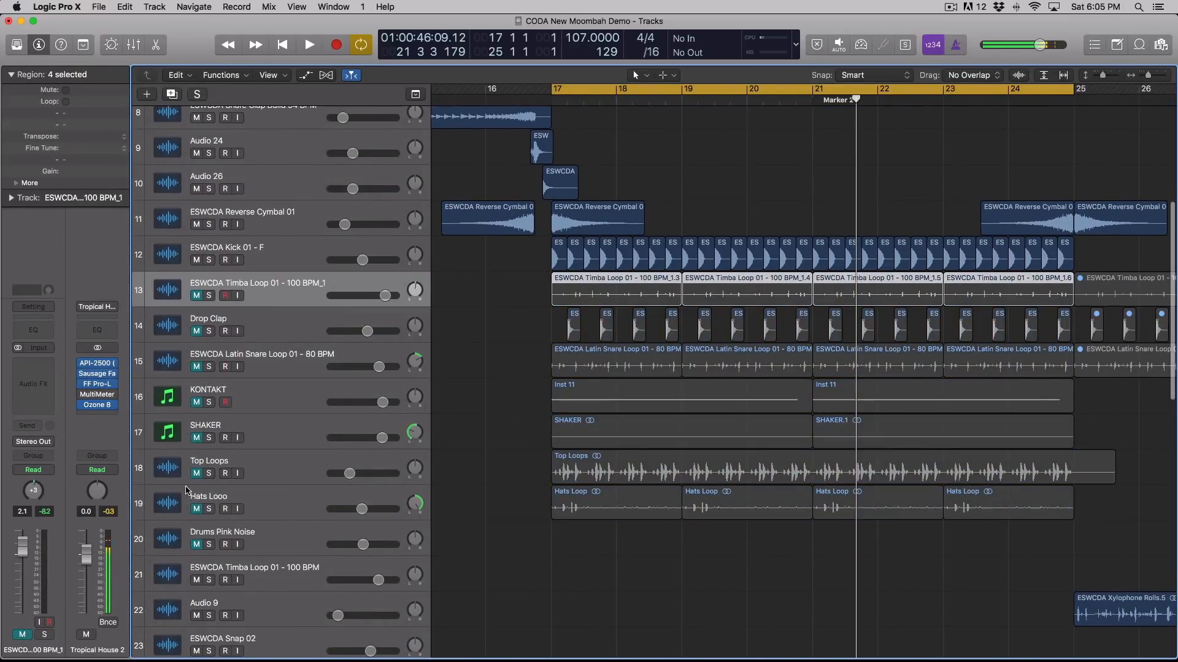
Step: Audition the Drums Pink Noise track, locate Test Oscillator among the Utility effects and view its Pink Noise generator setting
{"action": "left_click", "coordinate": [284, 531]}
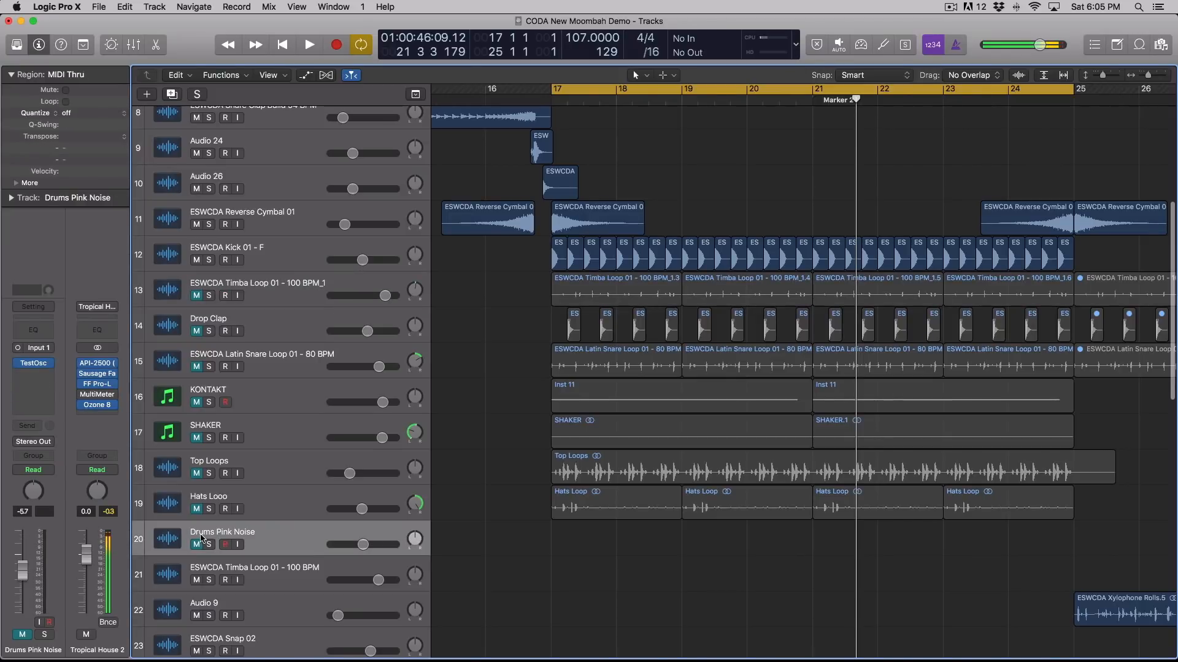
{"action": "left_click", "coordinate": [198, 544]}
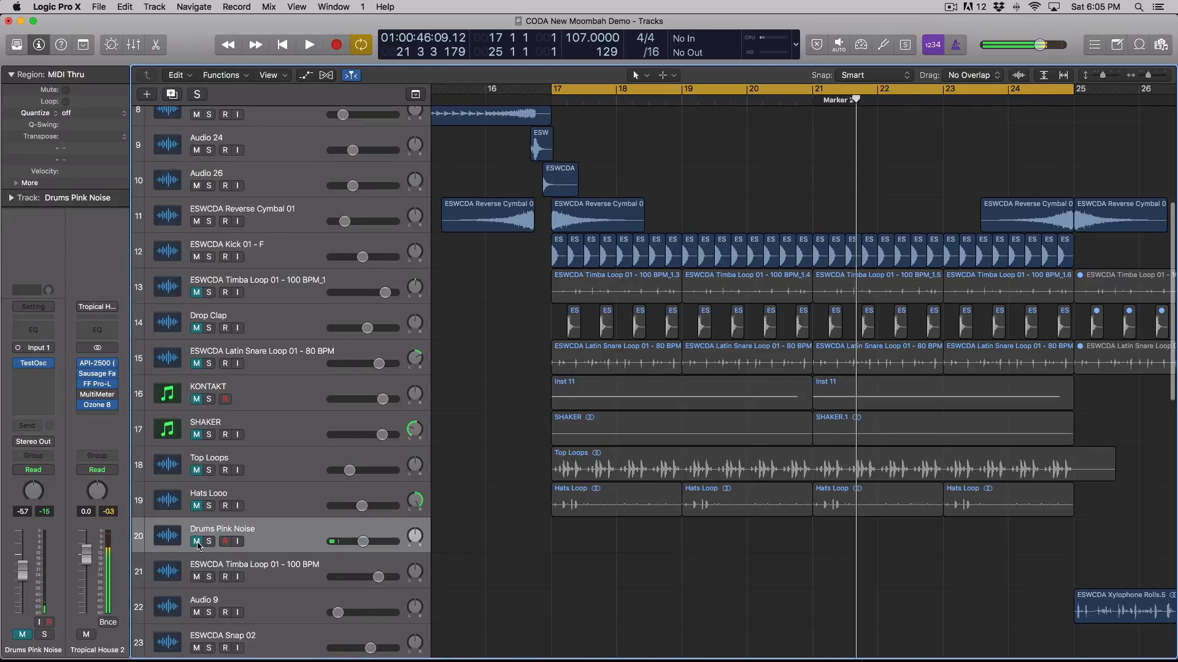
{"action": "left_click", "coordinate": [50, 385]}
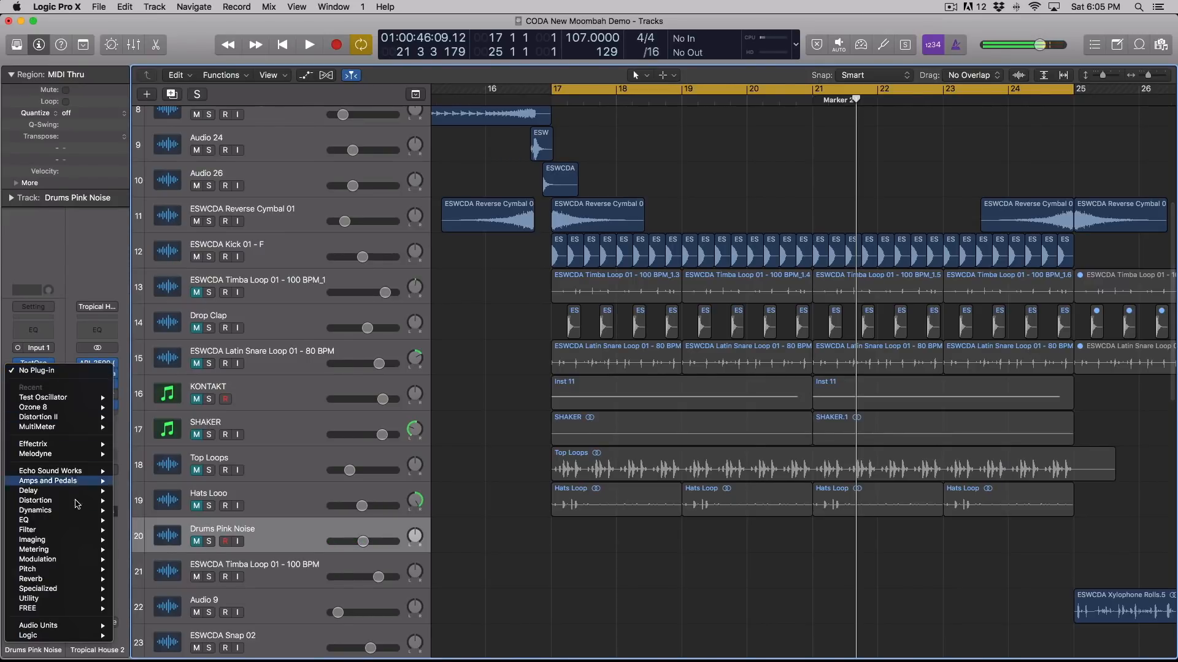
{"action": "mouse_move", "coordinate": [71, 598]}
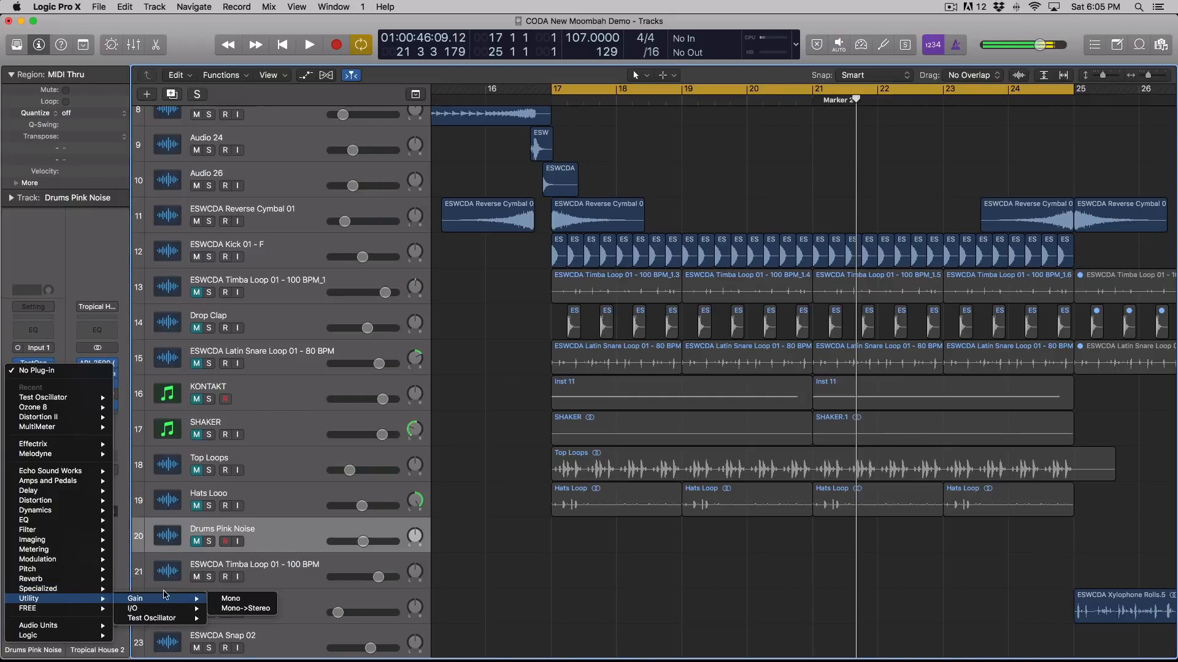
{"action": "mouse_move", "coordinate": [170, 617]}
{"action": "left_click", "coordinate": [231, 617]}
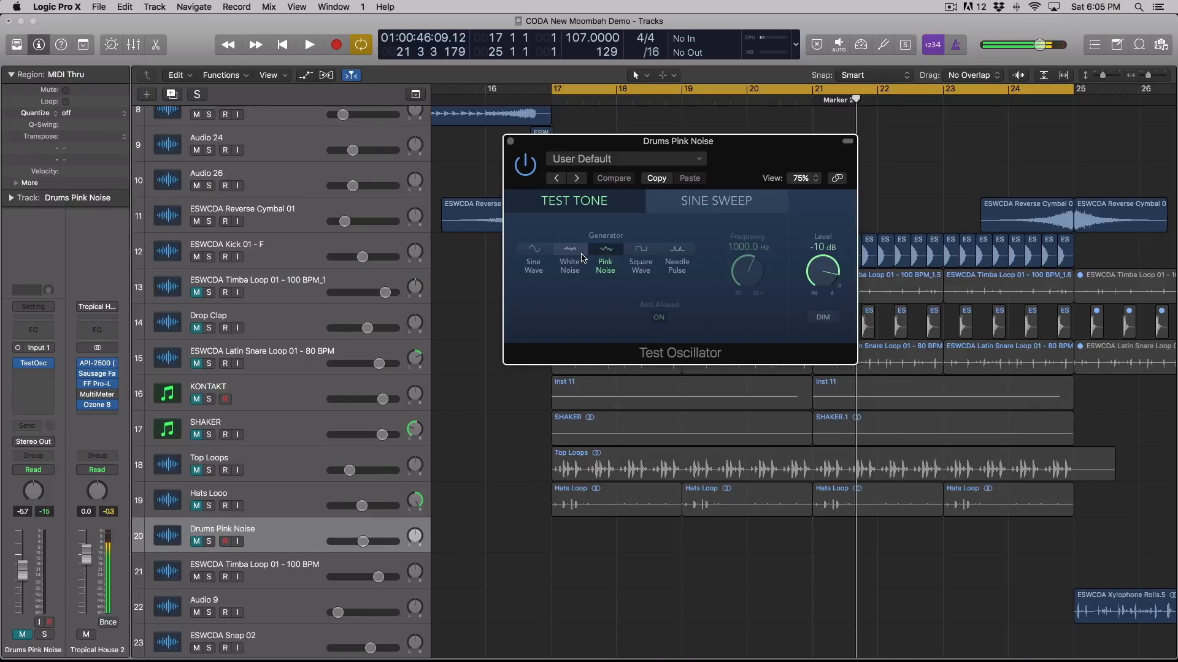
{"action": "left_click", "coordinate": [511, 141]}
Step: Select the ESWCDA Kick 01 - F track and play the drop from bar 17 with the other drums muted
{"action": "scroll", "coordinate": [688, 502], "scroll_direction": "down", "scroll_amount": 1}
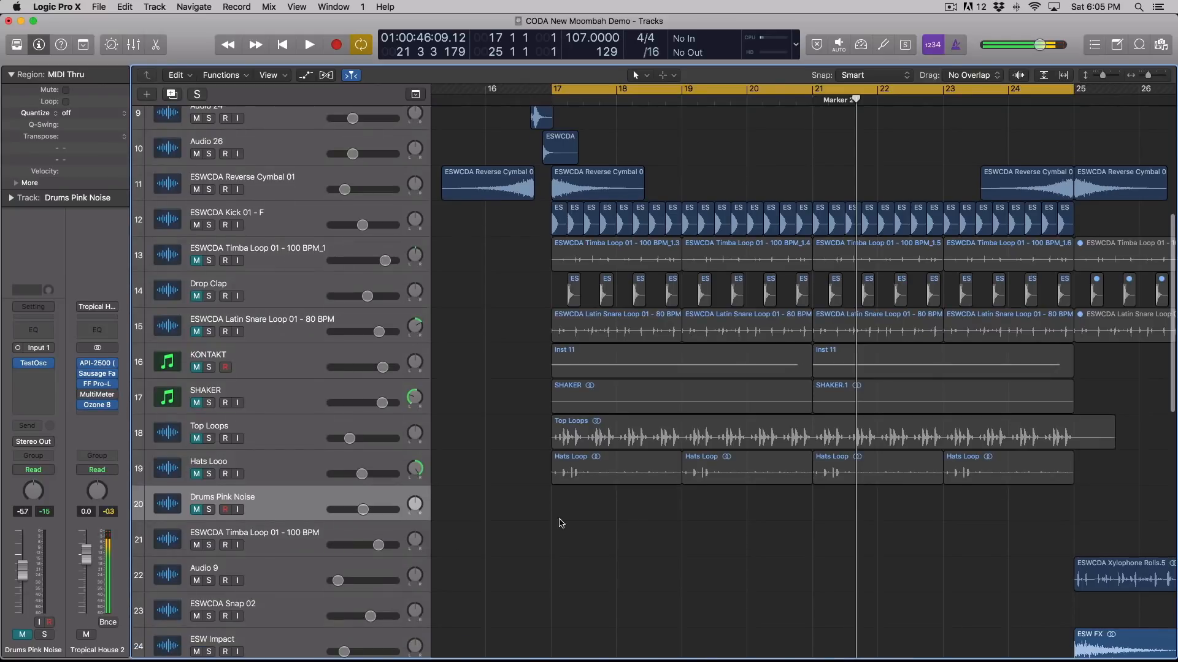
{"action": "left_click", "coordinate": [287, 224]}
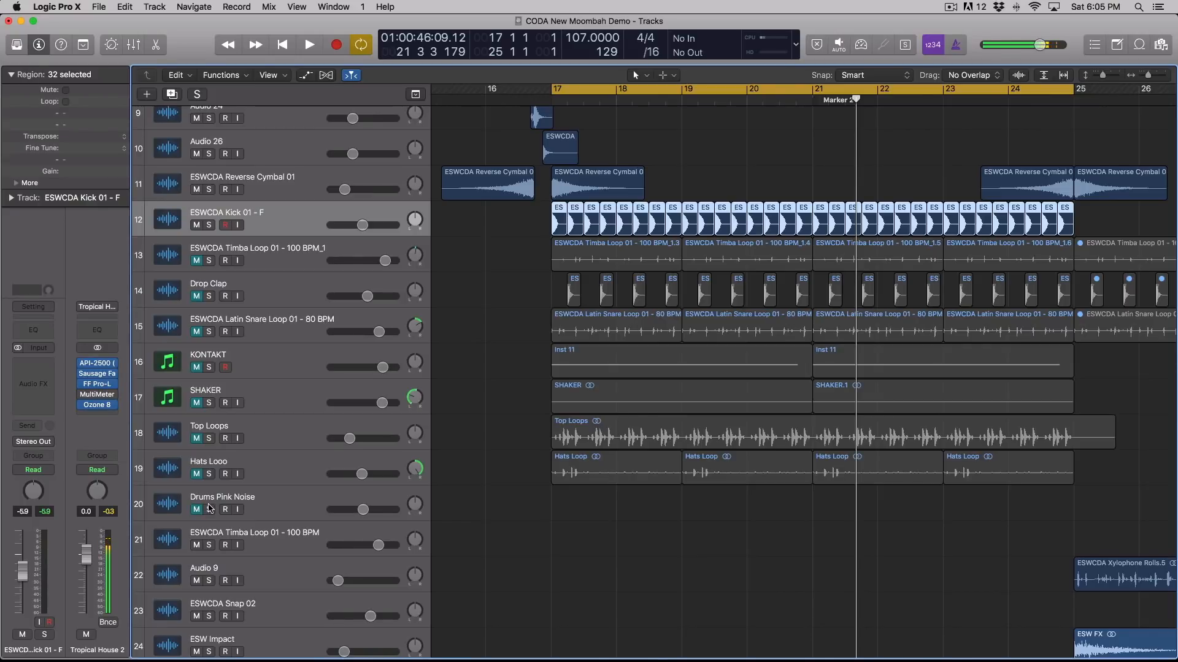
{"action": "key", "text": "space"}
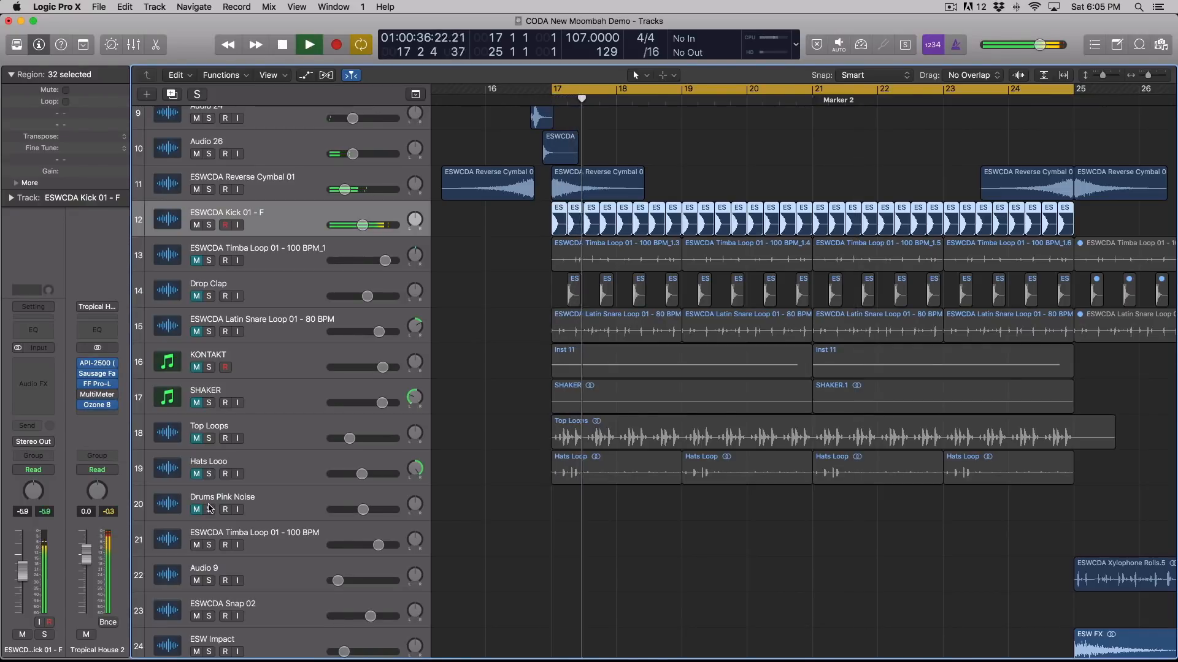
{"action": "key", "text": "space"}
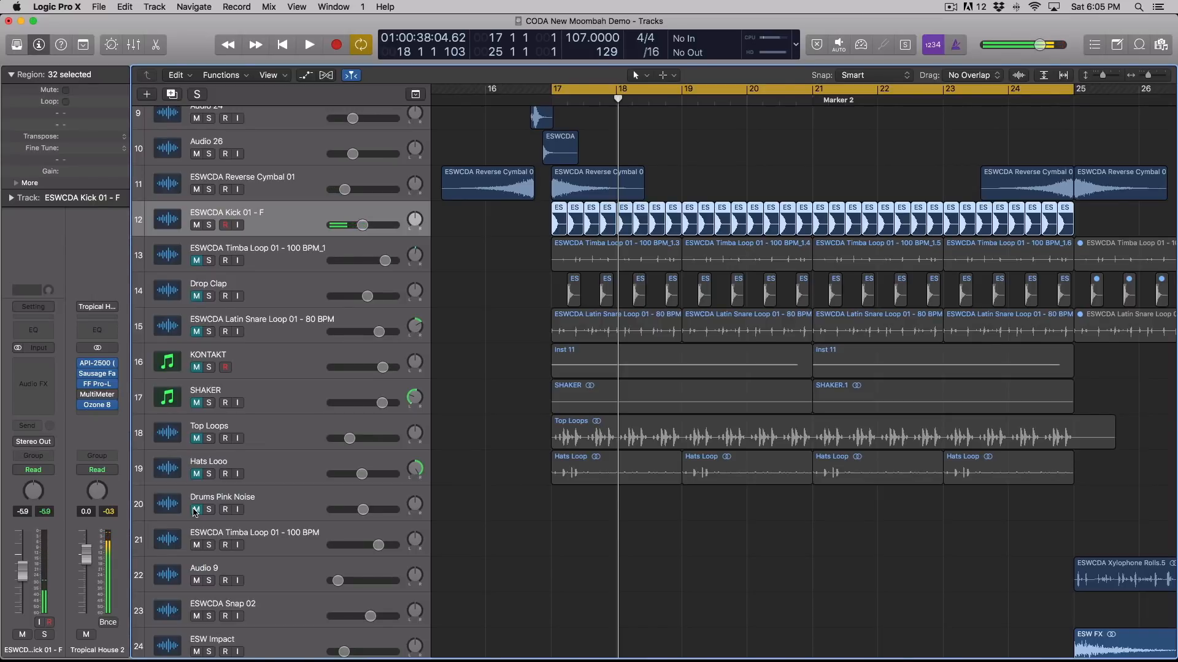
Step: Unmute the drum tracks from ESWCDA Timba Loop 01 - 100 BPM_1 to Hats Looo and play the drop twice
{"action": "left_click_drag", "start_coordinate": [197, 260], "coordinate": [195, 474]}
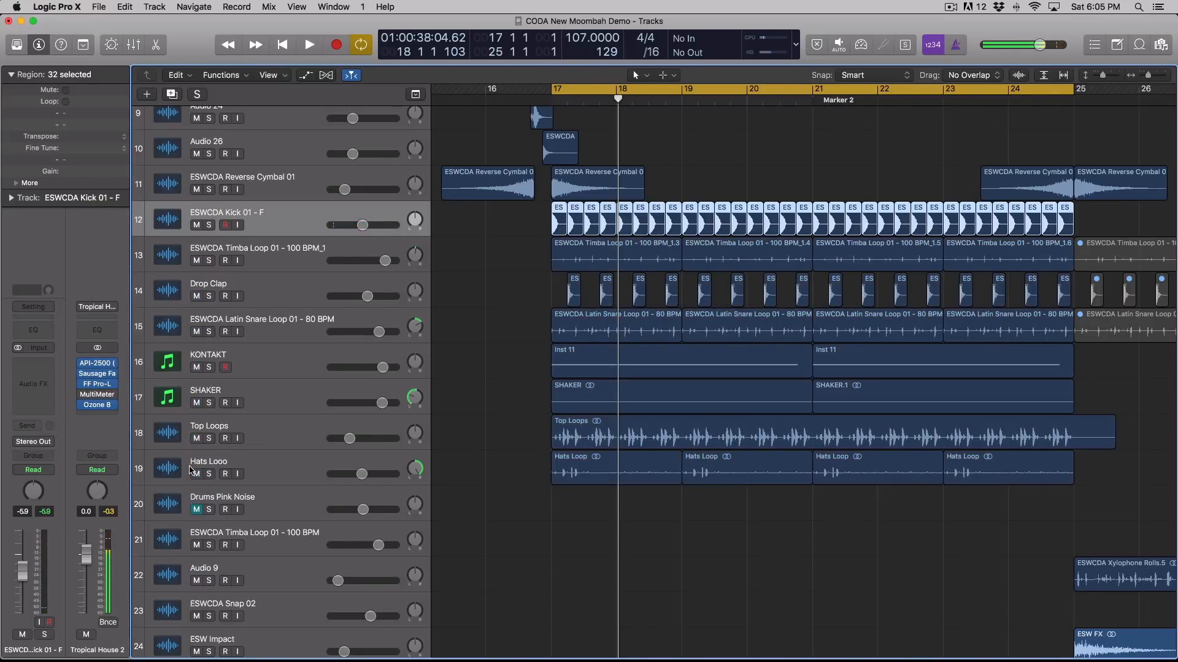
{"action": "key", "text": "space"}
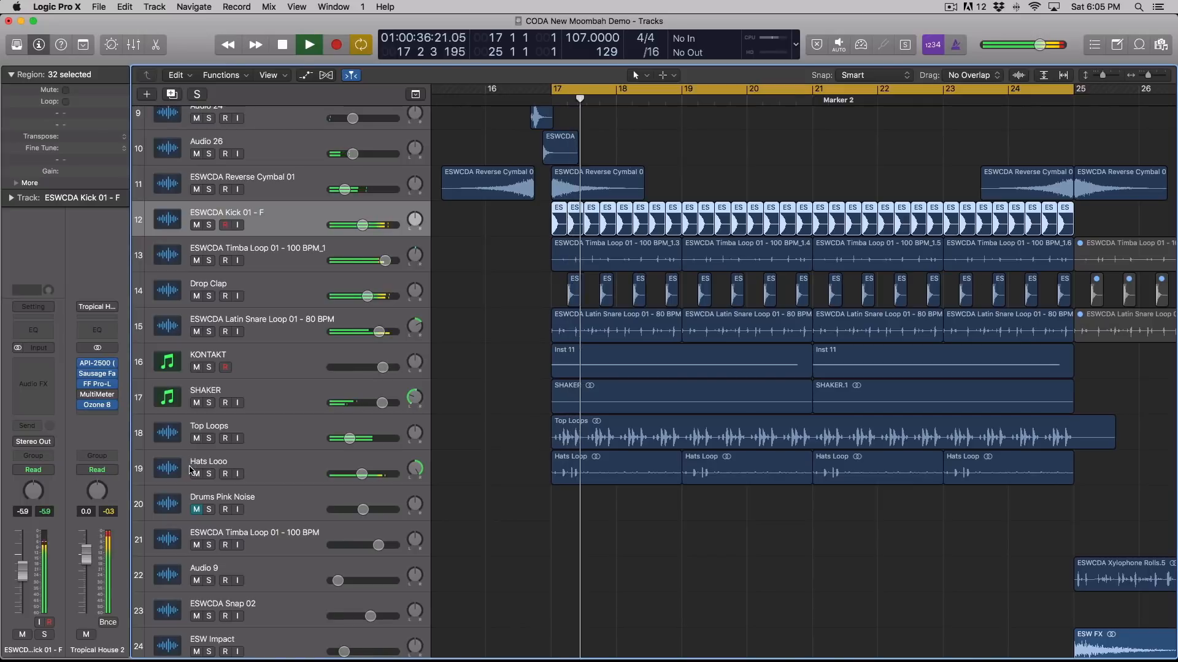
{"action": "key", "text": "space"}
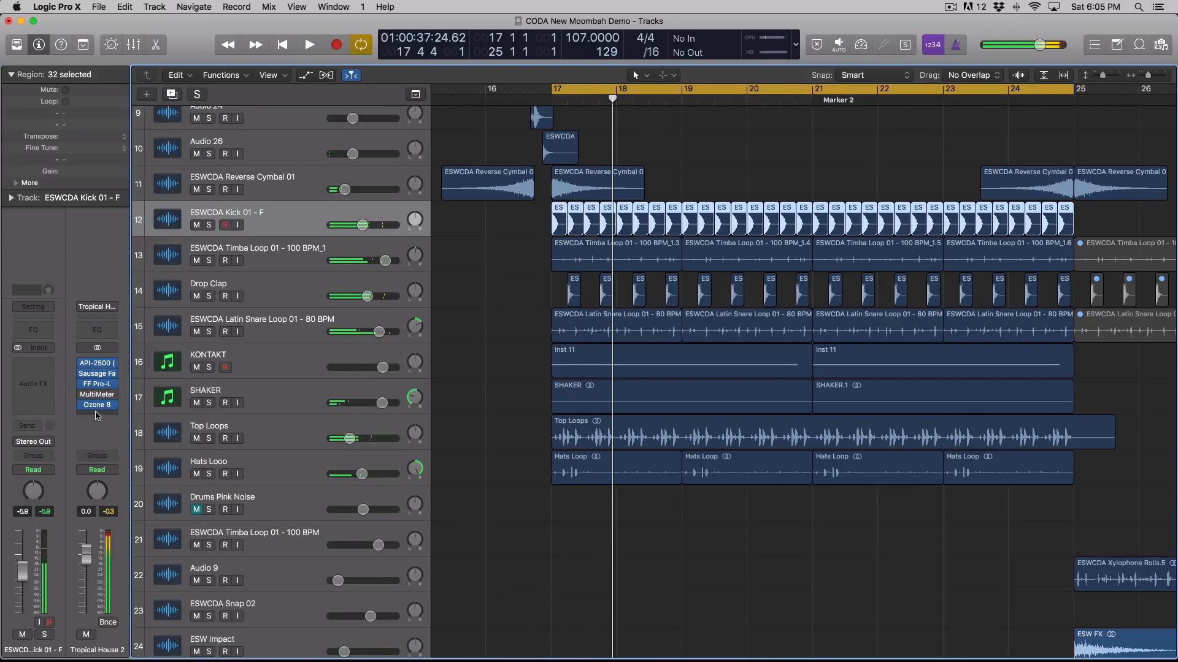
{"action": "key", "text": "space"}
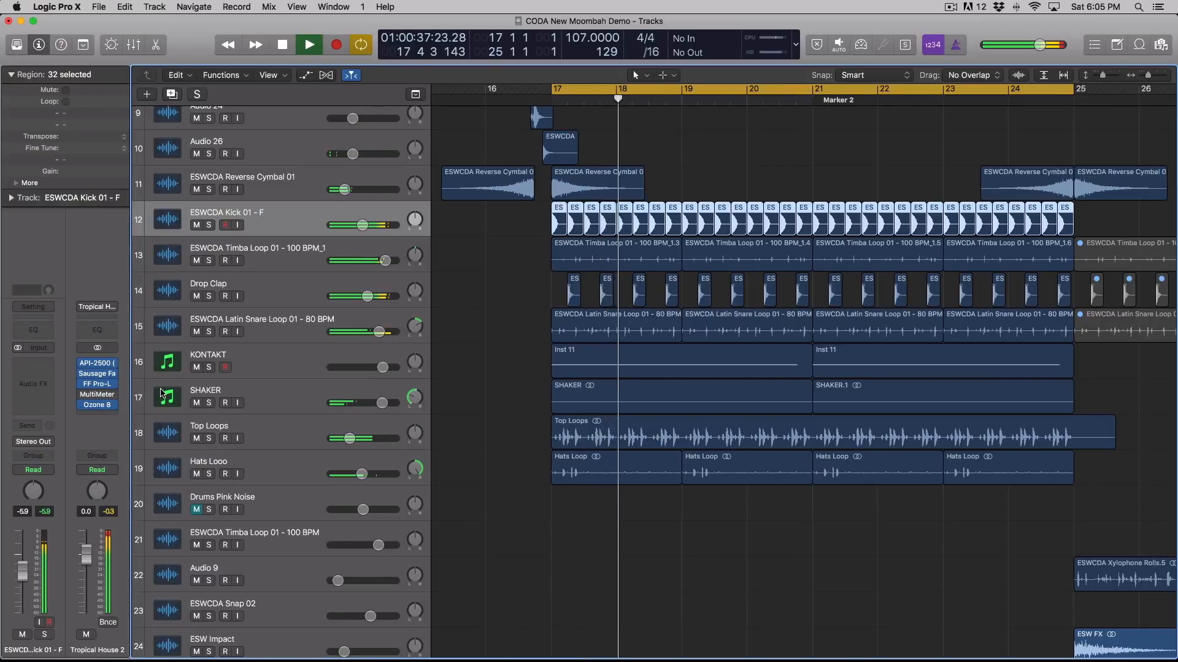
{"action": "key", "text": "space"}
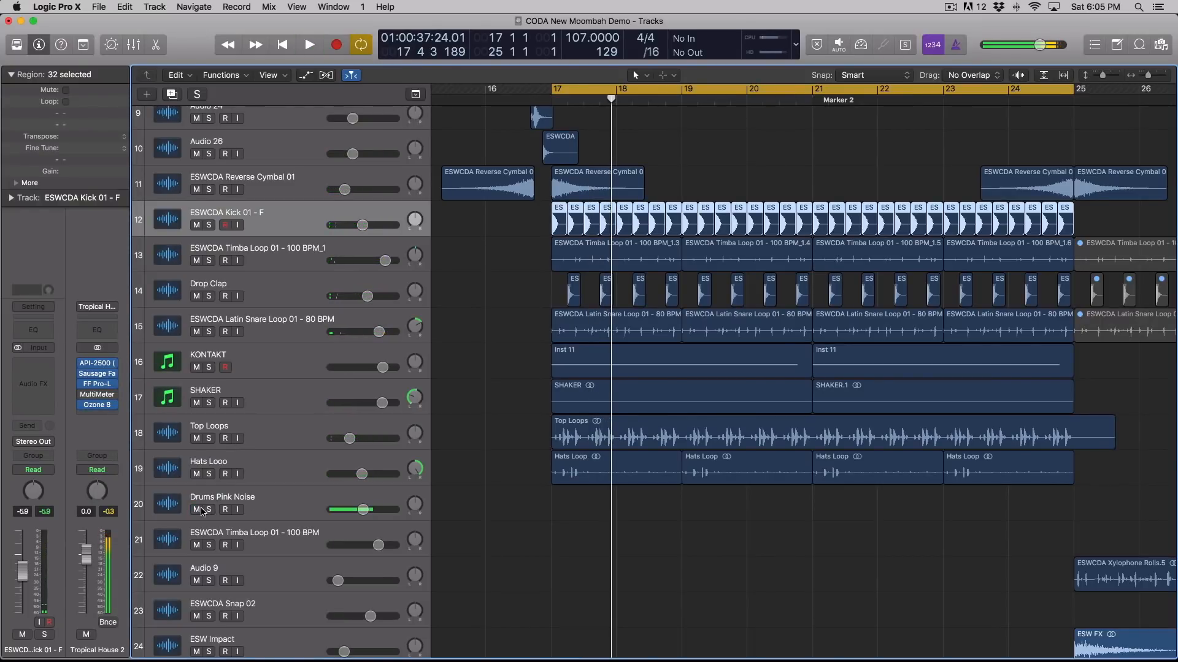
Step: Mute the drum tracks below the kick down to Hats Looo again, play the drop briefly, and select Drums Pink Noise in the mixer
{"action": "key", "text": "x"}
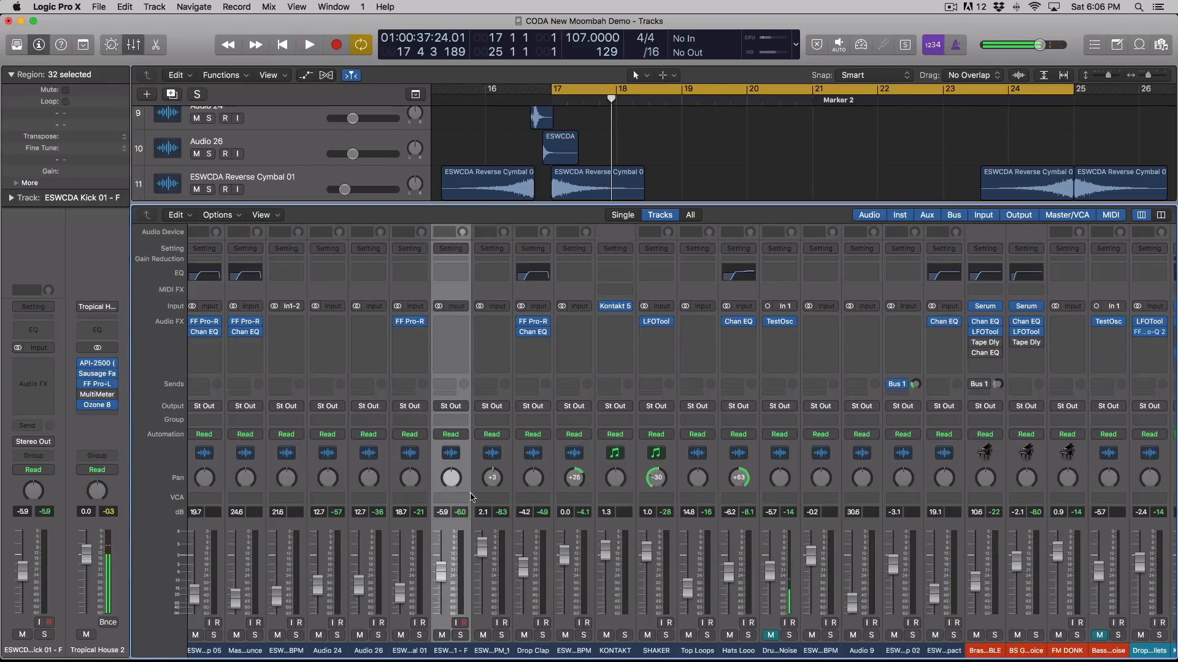
{"action": "key", "text": "x"}
{"action": "left_click", "coordinate": [276, 254]}
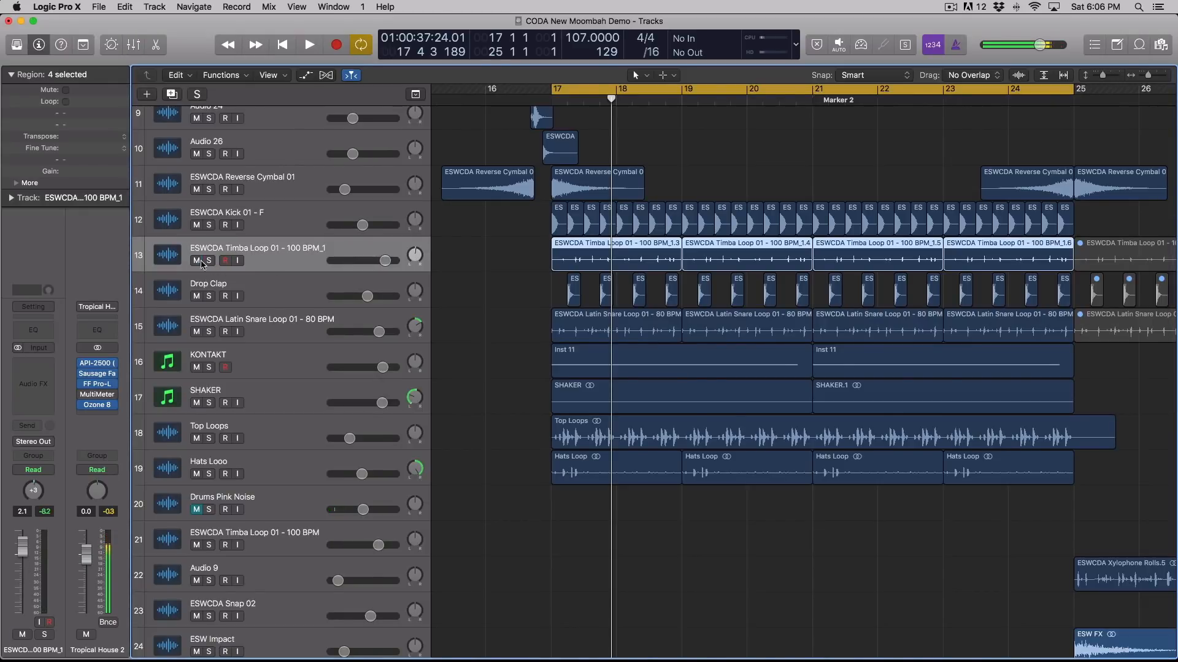
{"action": "left_click_drag", "start_coordinate": [193, 418], "coordinate": [191, 459]}
{"action": "key", "text": "x"}
{"action": "key", "text": "space"}
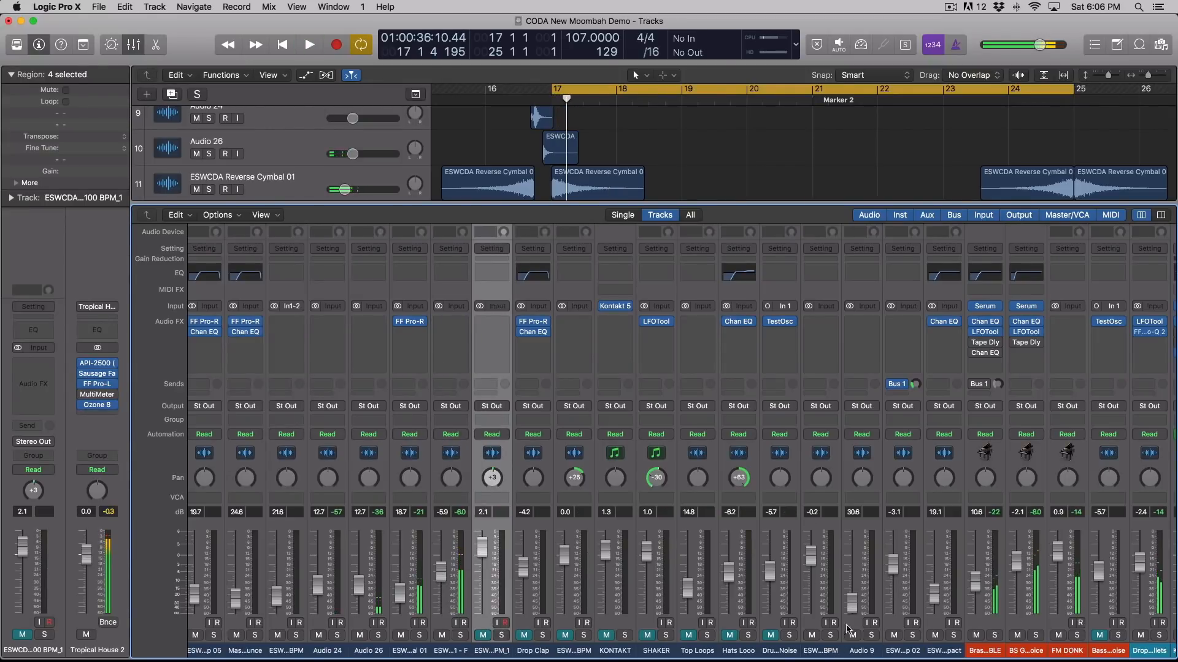
{"action": "left_click", "coordinate": [773, 637]}
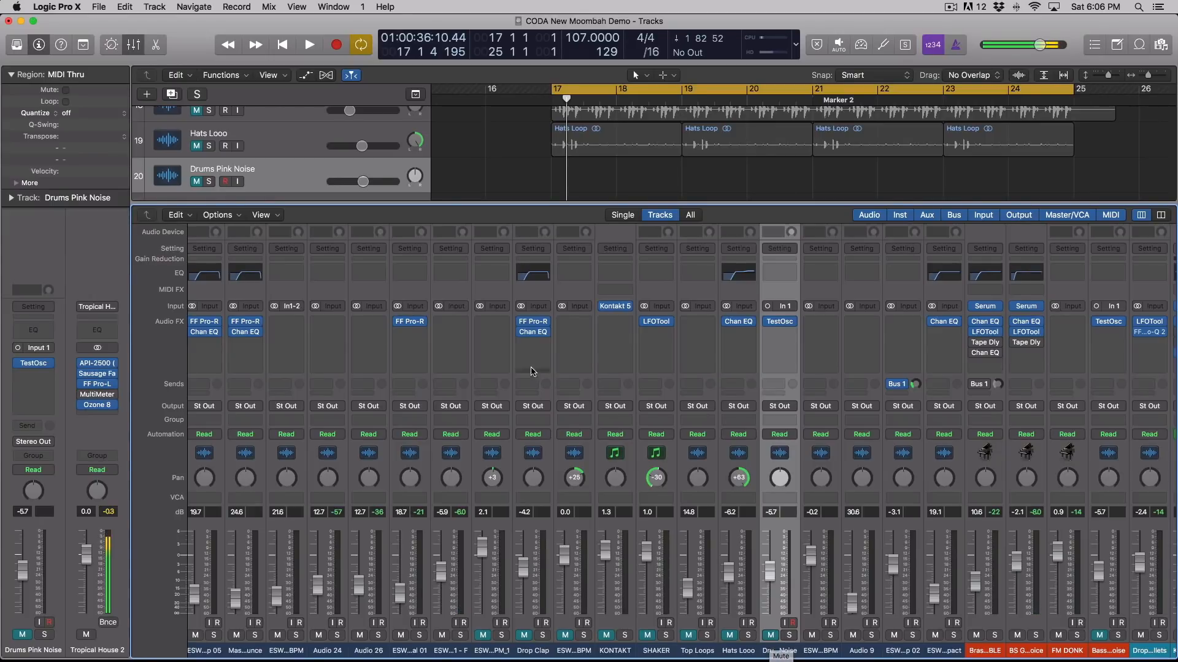
Step: Solo the Audio 5 track at the end of the track list and bring the mixer back into view
{"action": "key", "text": "x"}
{"action": "scroll", "coordinate": [209, 618], "scroll_direction": "down", "scroll_amount": 10}
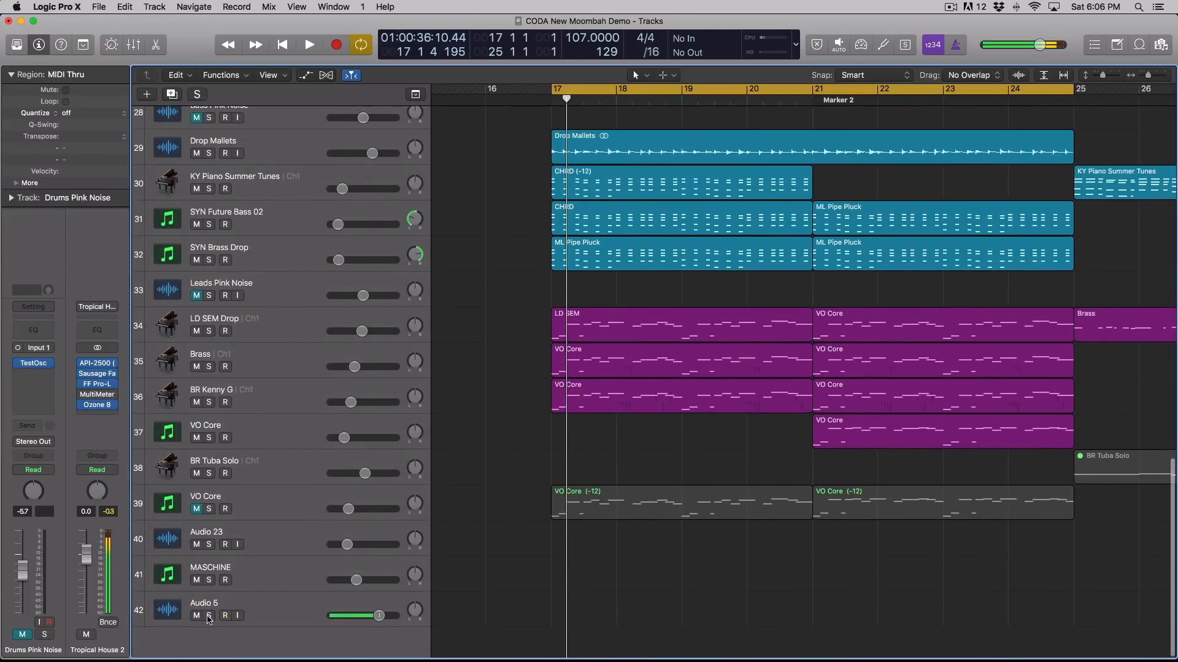
{"action": "left_click", "coordinate": [209, 616]}
{"action": "scroll", "coordinate": [208, 618], "scroll_direction": "up", "scroll_amount": 5}
{"action": "key", "text": "x"}
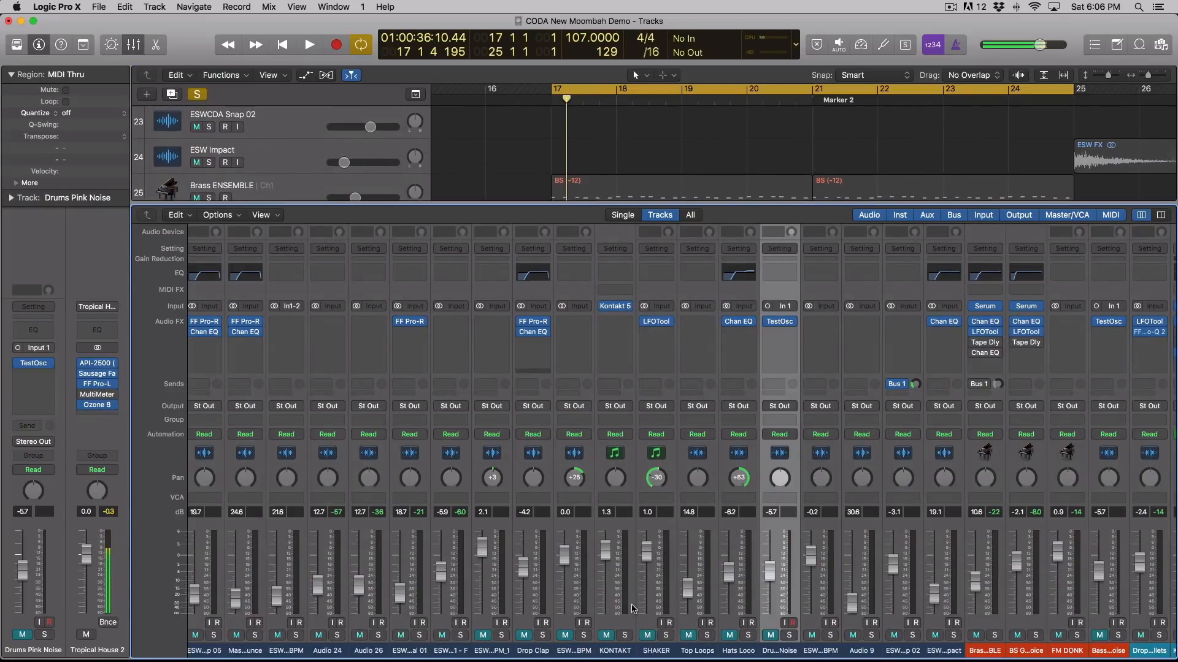
{"action": "scroll", "coordinate": [643, 614], "scroll_direction": "left", "scroll_amount": 2}
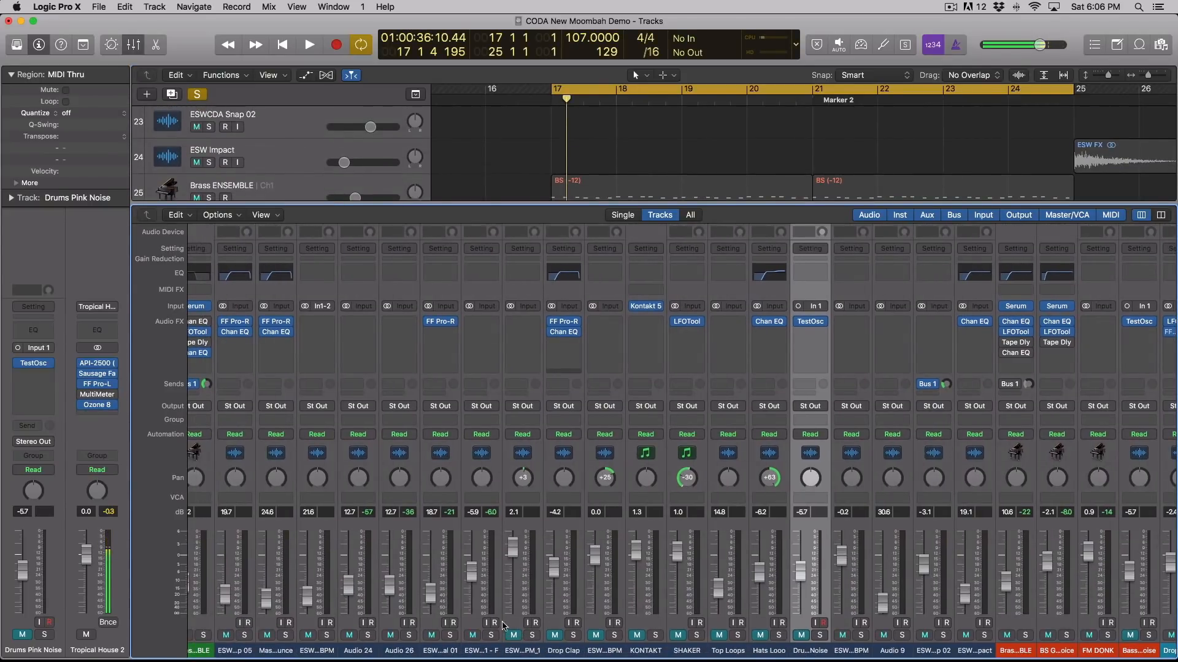
Step: Close the mixer and solo the ESWCDA Kick 01 - F track
{"action": "key", "text": "x"}
{"action": "scroll", "coordinate": [466, 316], "scroll_direction": "up", "scroll_amount": 10}
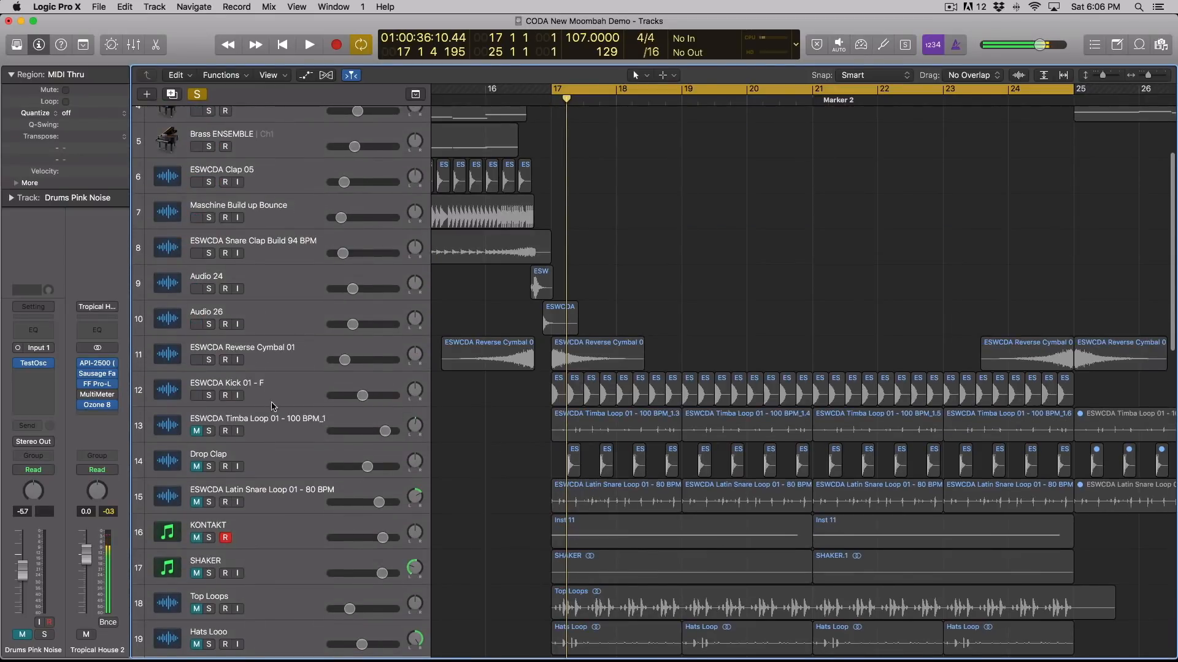
{"action": "left_click", "coordinate": [218, 393]}
{"action": "left_click", "coordinate": [208, 396]}
{"action": "scroll", "coordinate": [258, 454], "scroll_direction": "down", "scroll_amount": 5}
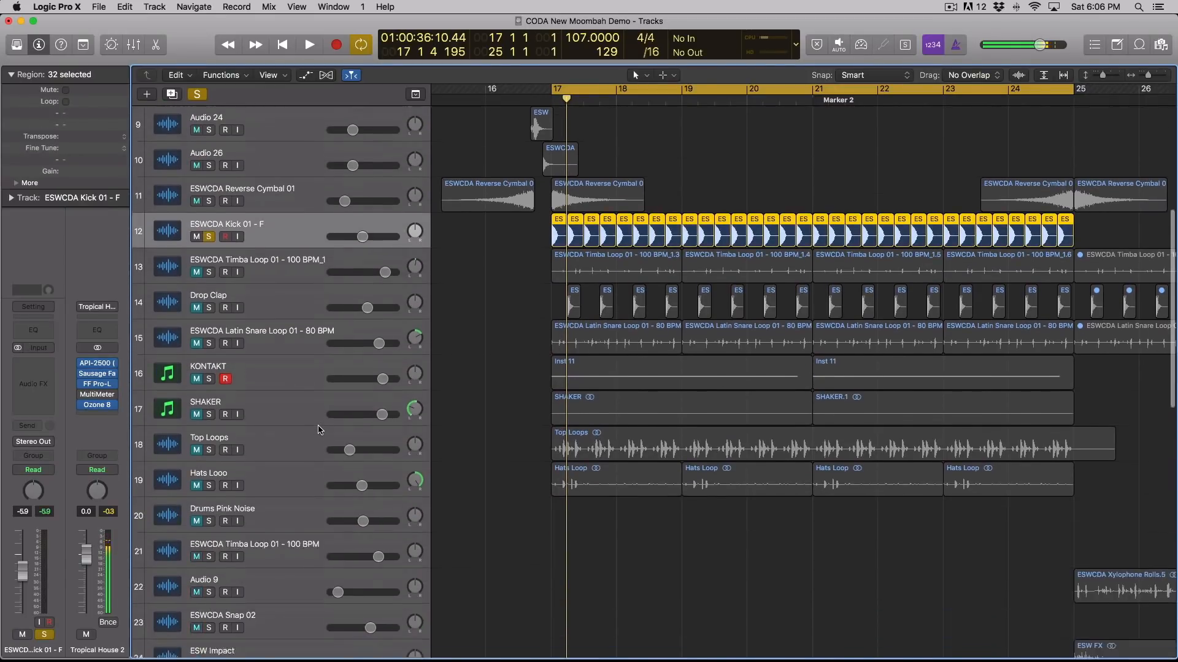
Step: Solo Drums Pink Noise in the mixer alongside the kick and lower the ESWCDA Kick 01 - F fader to -13.4 dB while playing the drop
{"action": "left_click", "coordinate": [268, 505]}
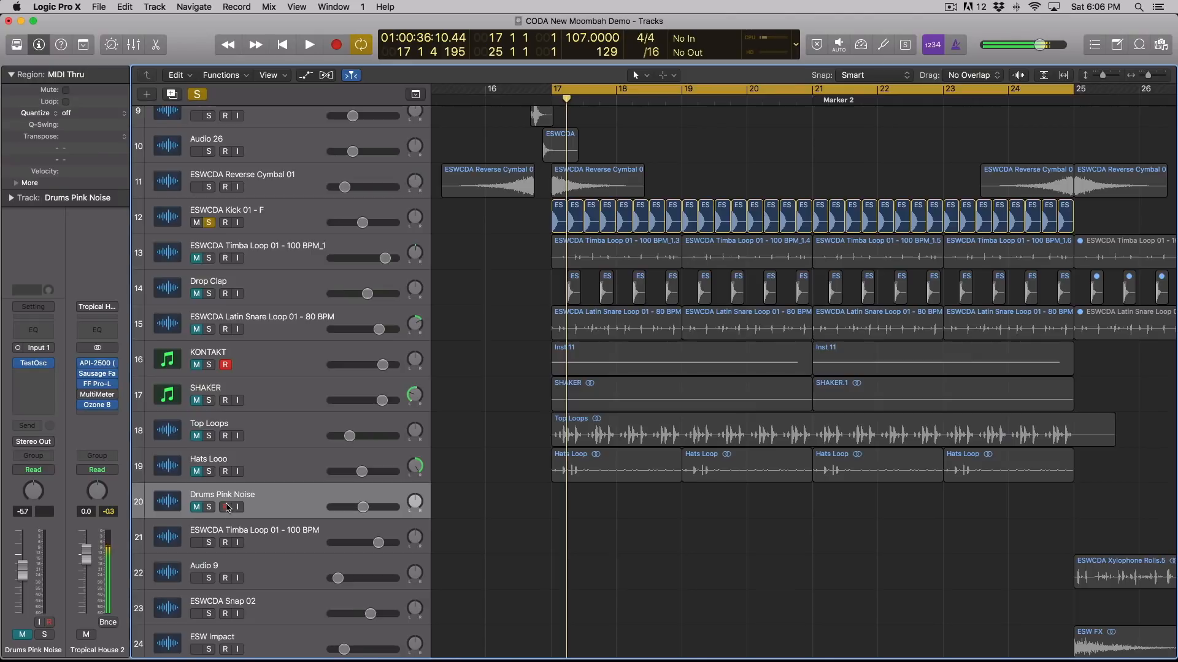
{"action": "key", "text": "x"}
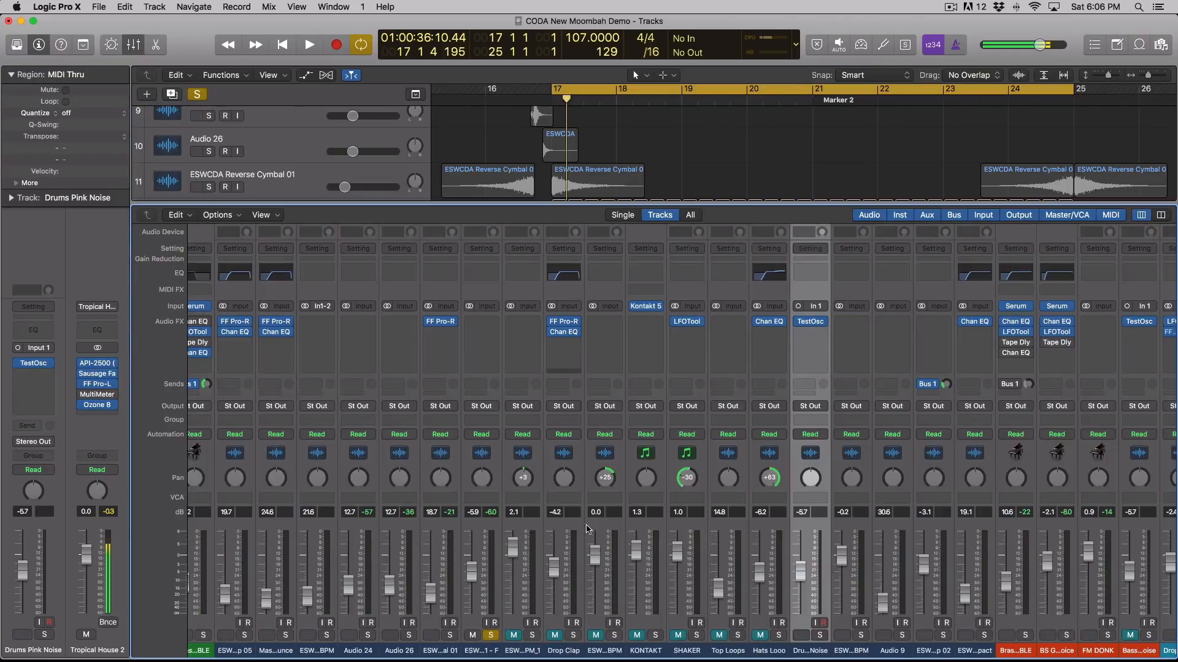
{"action": "left_click", "coordinate": [819, 635]}
{"action": "key", "text": "space"}
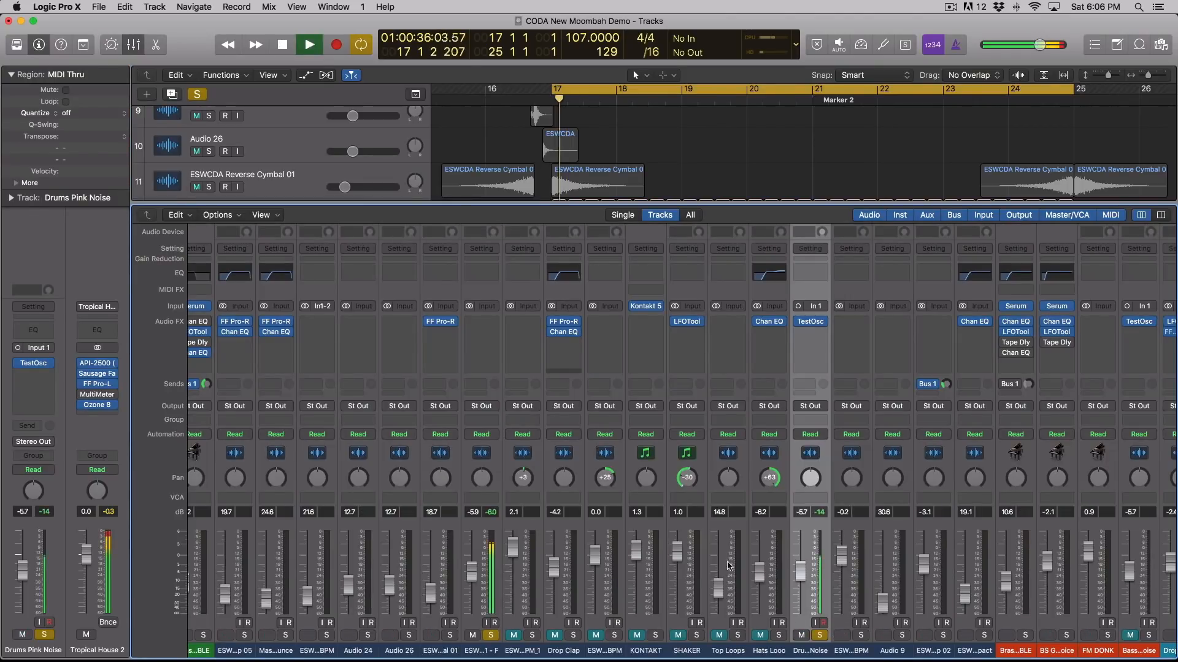
{"action": "left_click", "coordinate": [499, 609]}
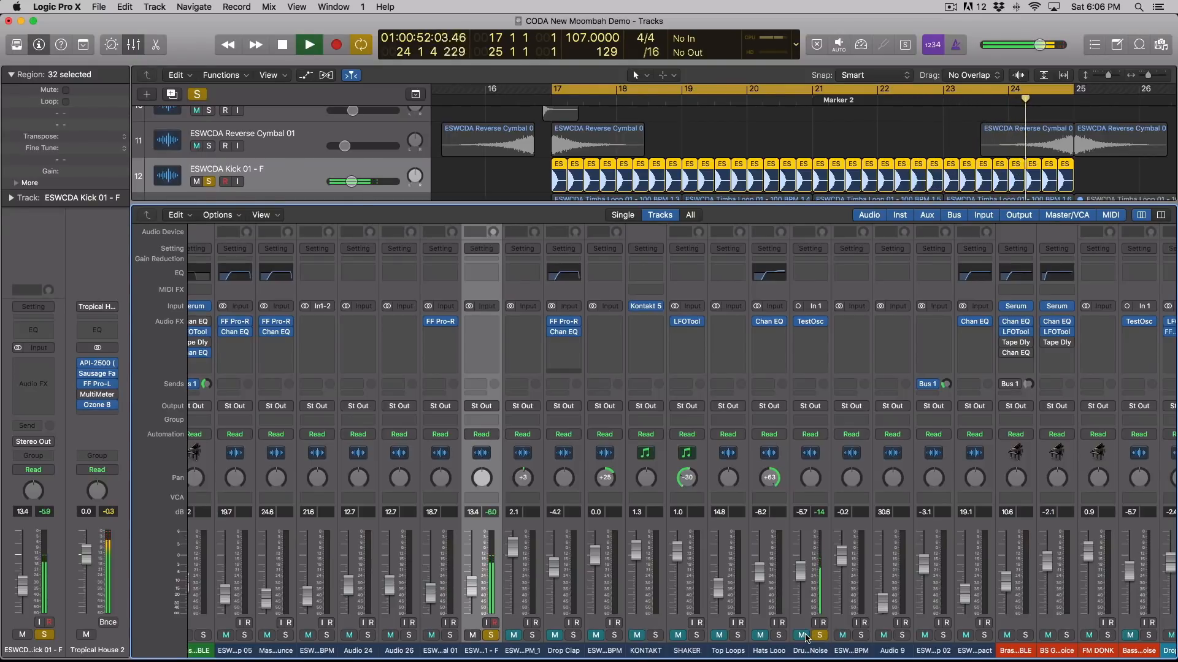
{"action": "key", "text": "space"}
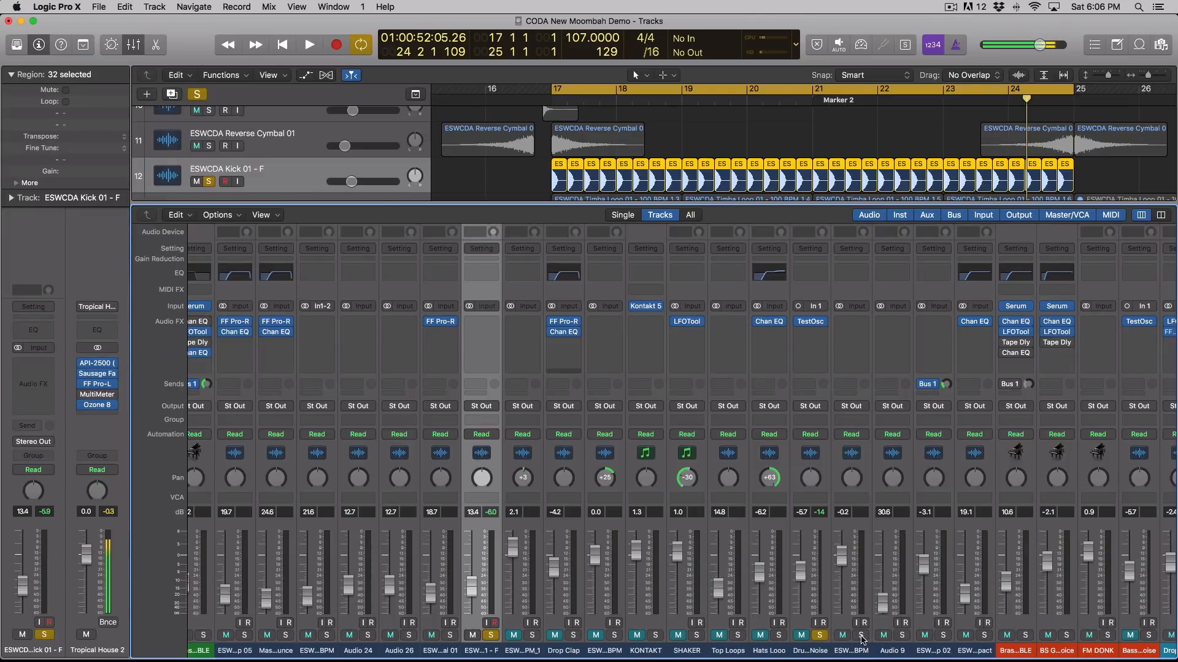
{"action": "left_click", "coordinate": [861, 635]}
{"action": "key", "text": "space"}
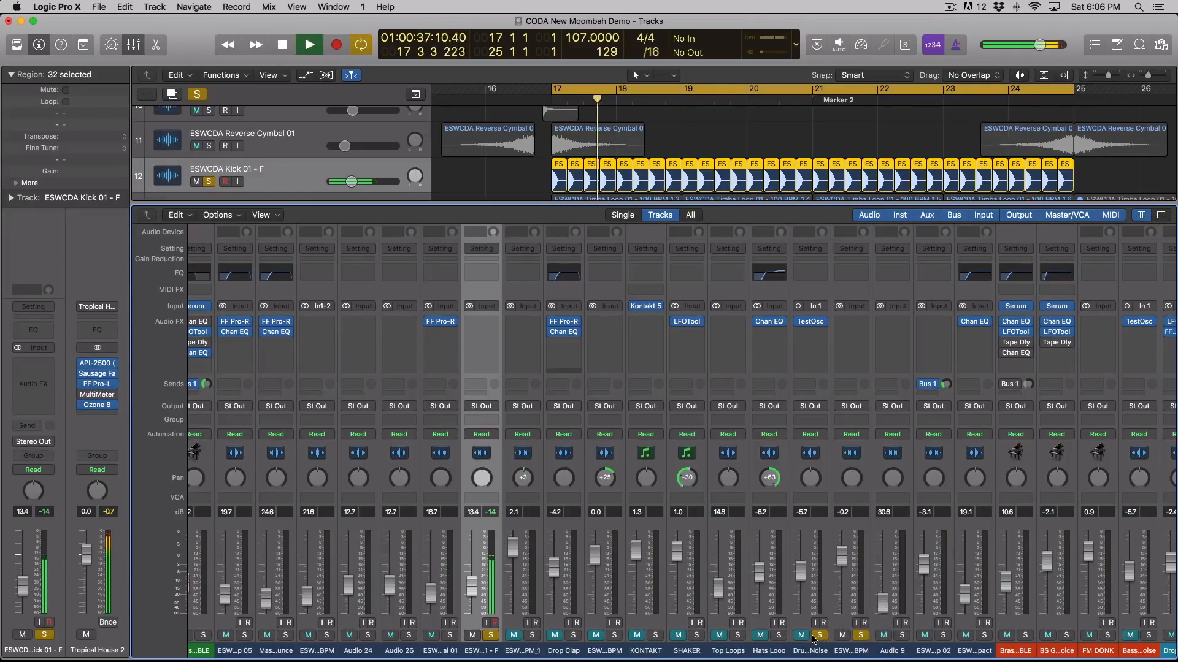
{"action": "left_click", "coordinate": [861, 635]}
Step: Set the kick fader to -13.6 dB, select the Drums Pink Noise channel and replay the start of the drop
{"action": "left_click_drag", "start_coordinate": [473, 591], "coordinate": [473, 593]}
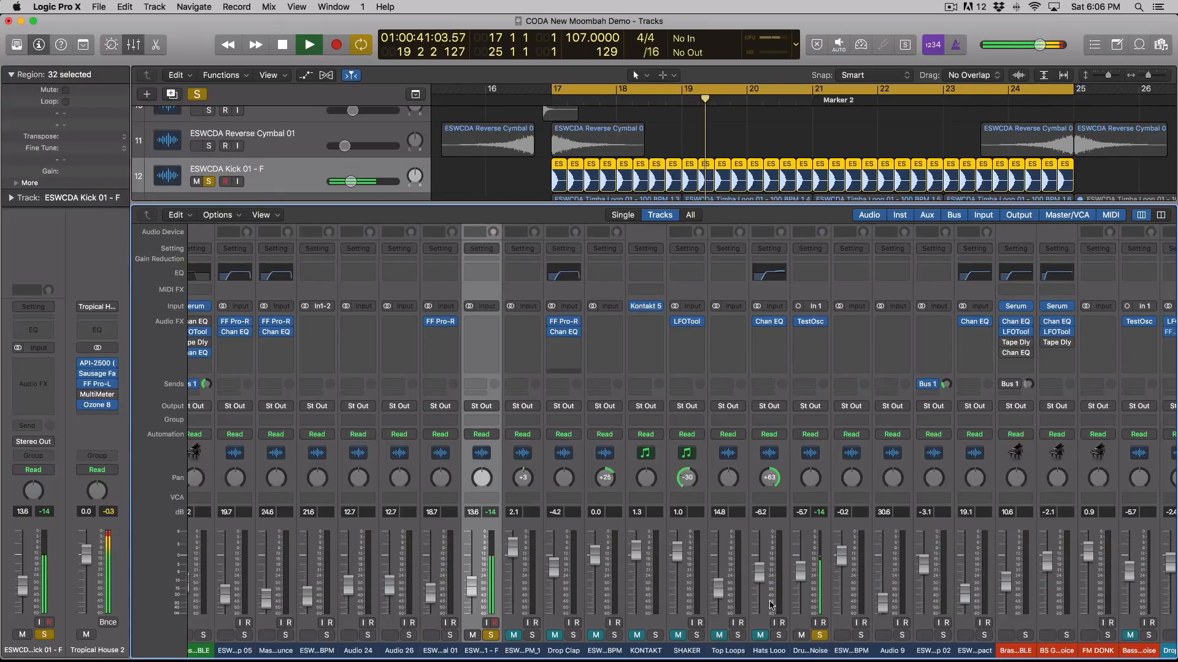
{"action": "key", "text": "space"}
{"action": "left_click", "coordinate": [809, 642]}
{"action": "key", "text": "space"}
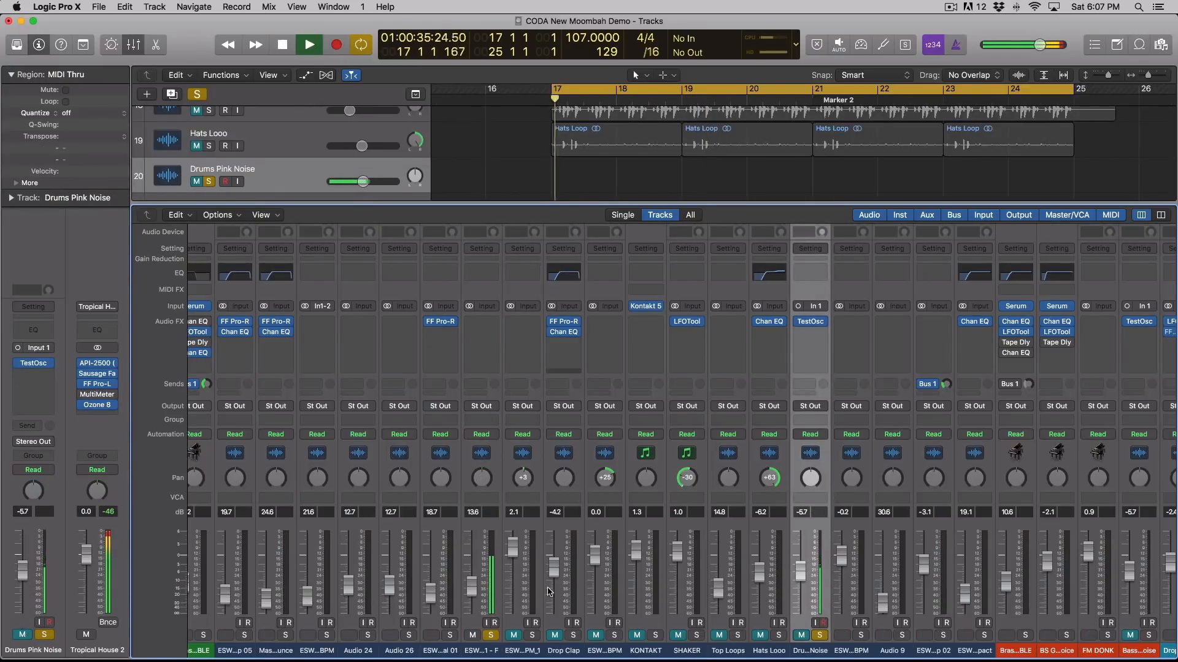
{"action": "key", "text": "space"}
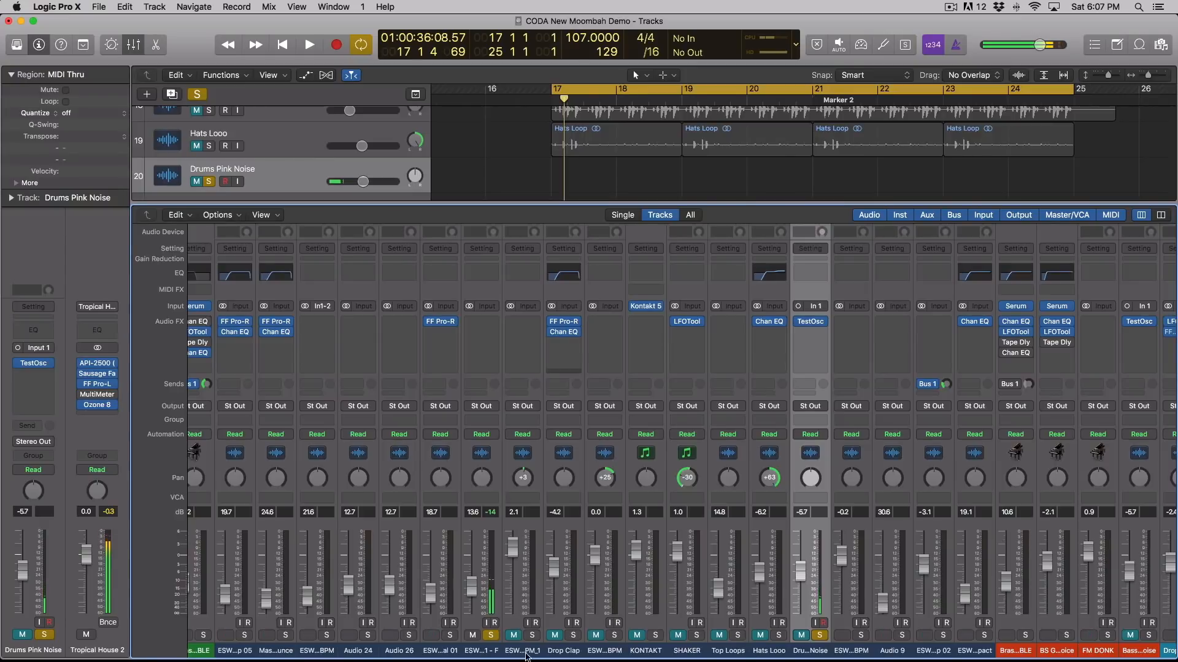
Step: Solo ESWCDA Timba Loop 01 - 100 BPM_1 in place of the kick and set its fader to 2.6 dB against the pink noise
{"action": "scroll", "coordinate": [534, 184], "scroll_direction": "up", "scroll_amount": 8}
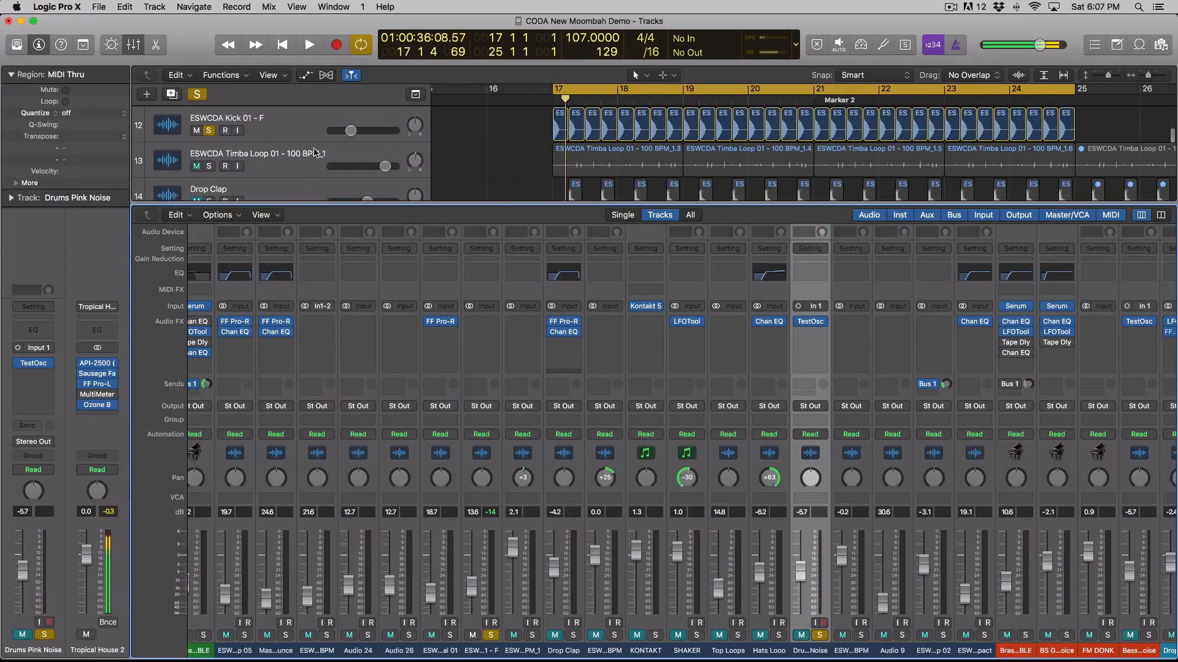
{"action": "left_click", "coordinate": [344, 158]}
{"action": "left_click", "coordinate": [532, 639]}
{"action": "left_click", "coordinate": [532, 637]}
{"action": "key", "text": "space"}
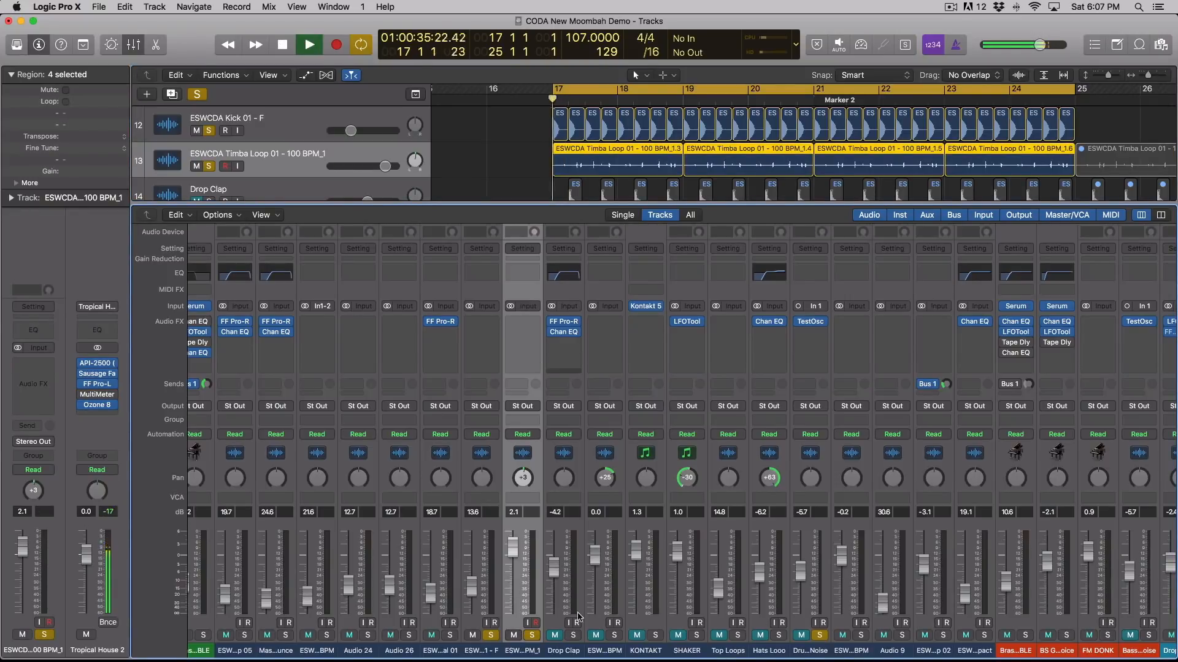
{"action": "left_click", "coordinate": [491, 635]}
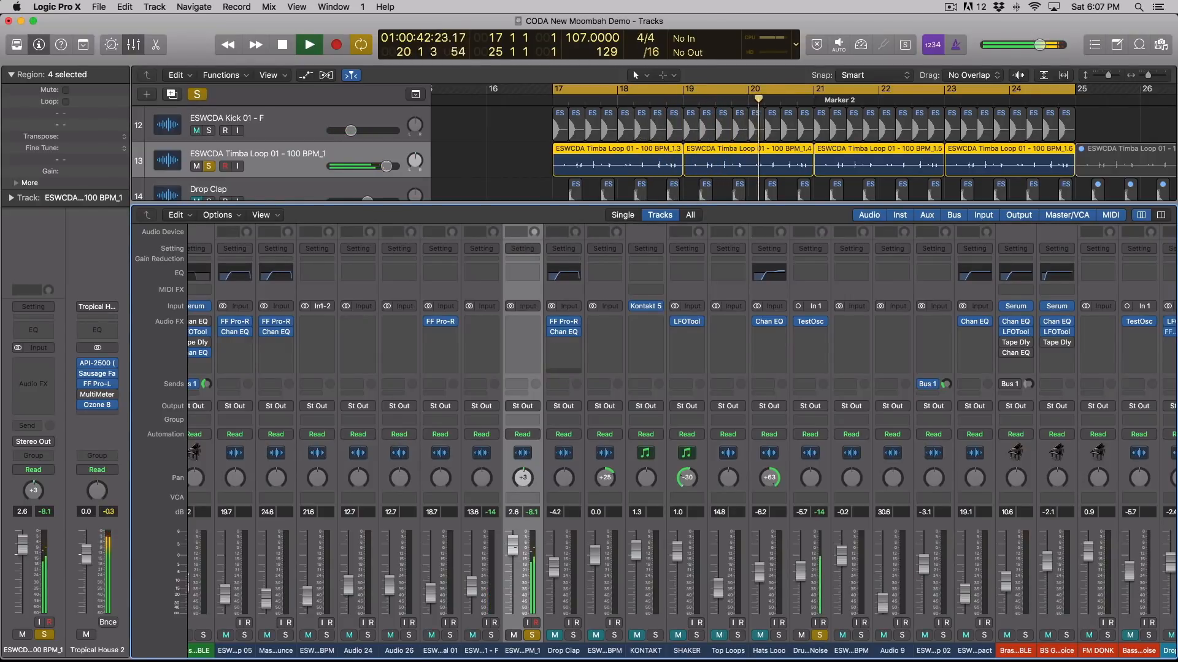
{"action": "key", "text": "space"}
{"action": "key", "text": "space"}
{"action": "key", "text": "space"}
Step: Move the solo from the Timba loop to Drop Clap and lower its fader to -10.4 dB against the pink noise during playback
{"action": "left_click", "coordinate": [532, 636]}
{"action": "left_click", "coordinate": [573, 636]}
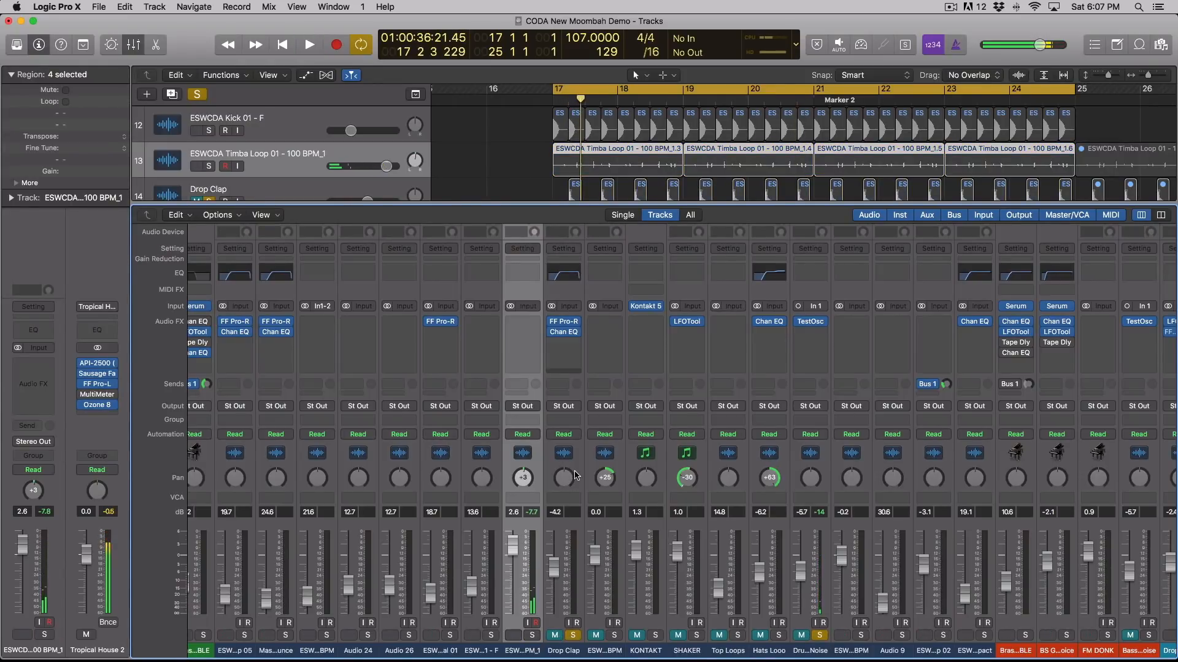
{"action": "scroll", "coordinate": [314, 172], "scroll_direction": "down", "scroll_amount": 1}
{"action": "left_click", "coordinate": [314, 172]}
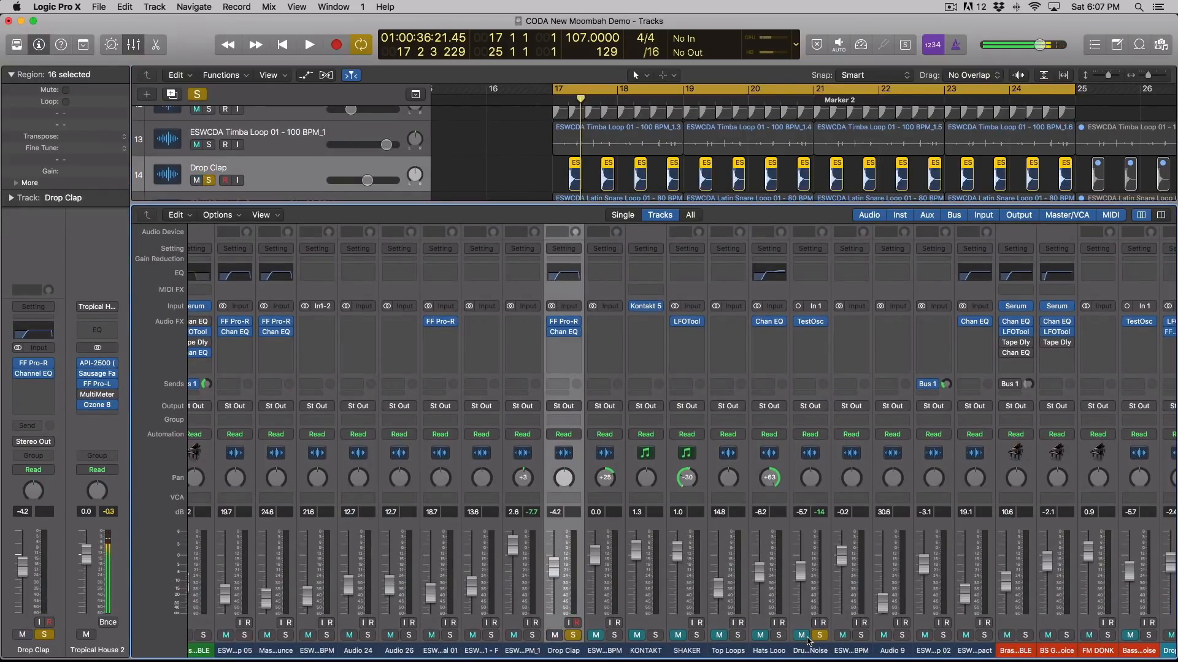
{"action": "key", "text": "space"}
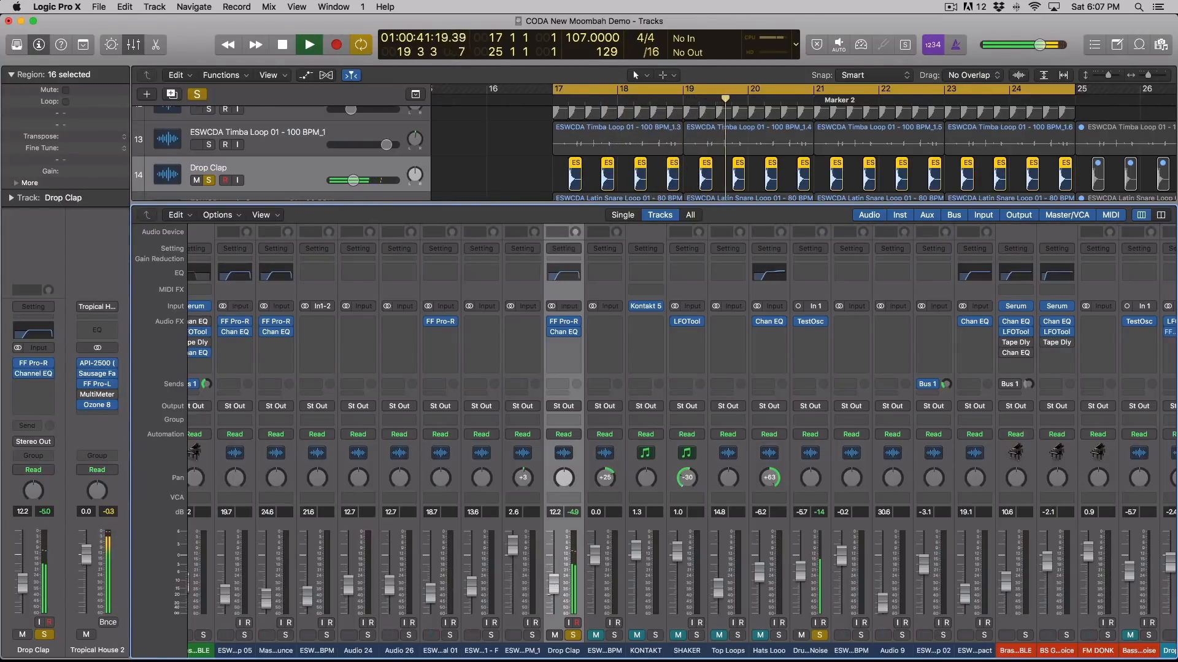
Step: Solo the Timba loop and kick to hear them with the clap, clear all the solos including the pink noise and stop playback
{"action": "left_click", "coordinate": [531, 635]}
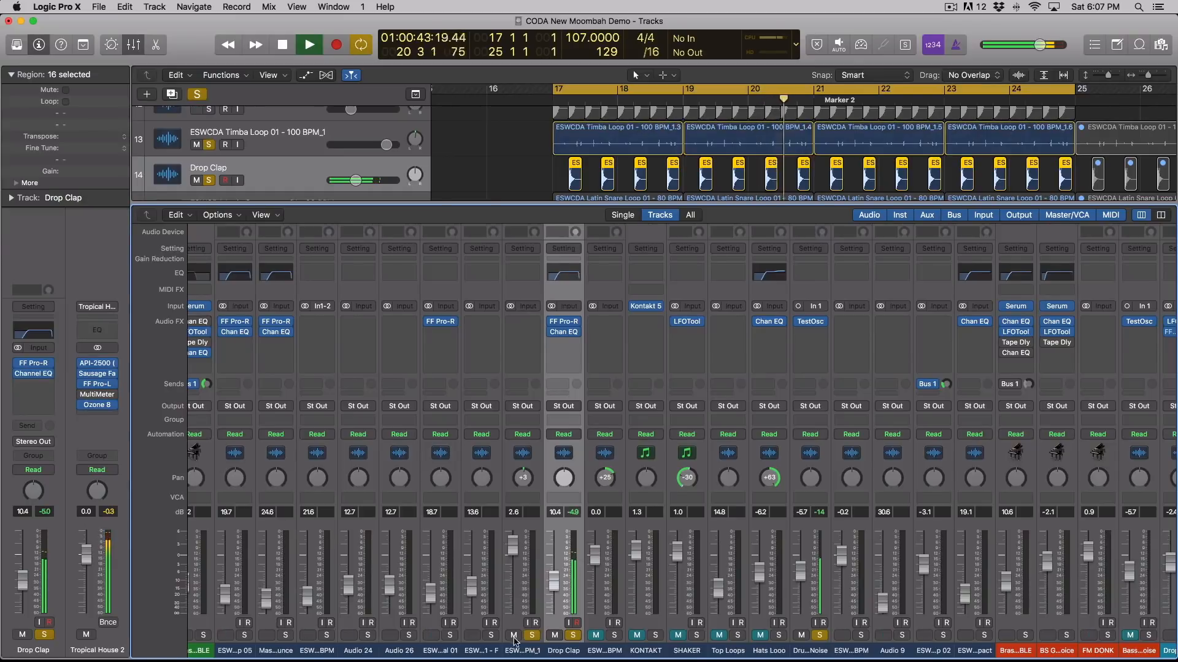
{"action": "left_click", "coordinate": [491, 635]}
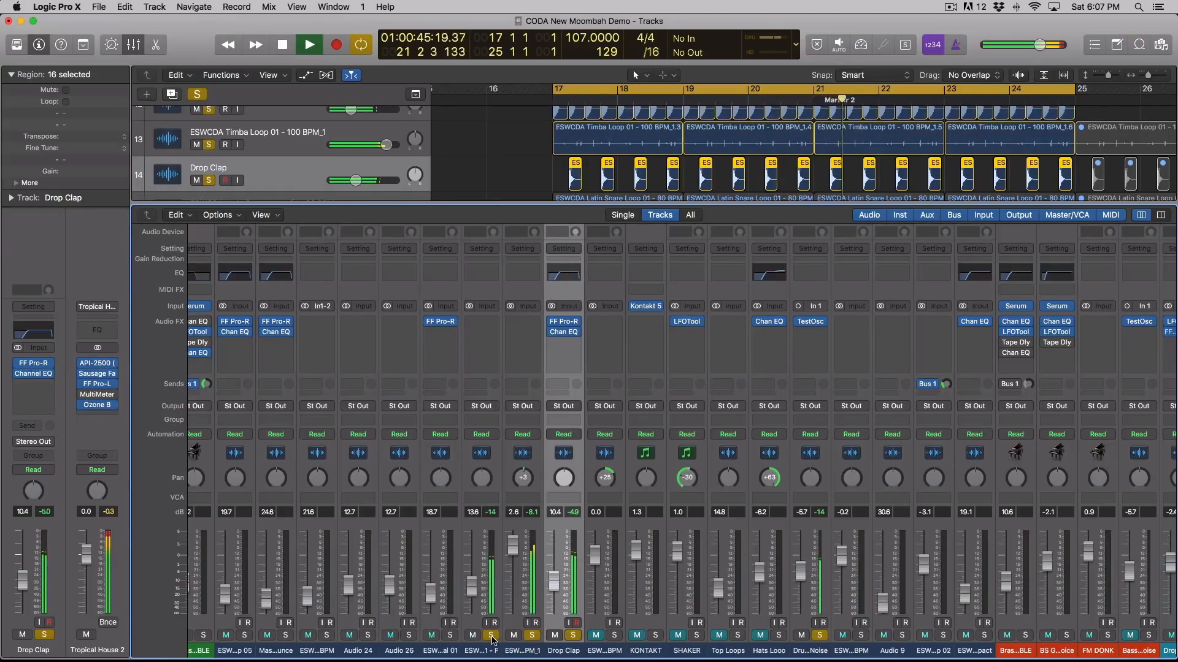
{"action": "left_click", "coordinate": [571, 636]}
{"action": "left_click", "coordinate": [532, 635]}
{"action": "left_click", "coordinate": [491, 636]}
{"action": "left_click", "coordinate": [819, 635]}
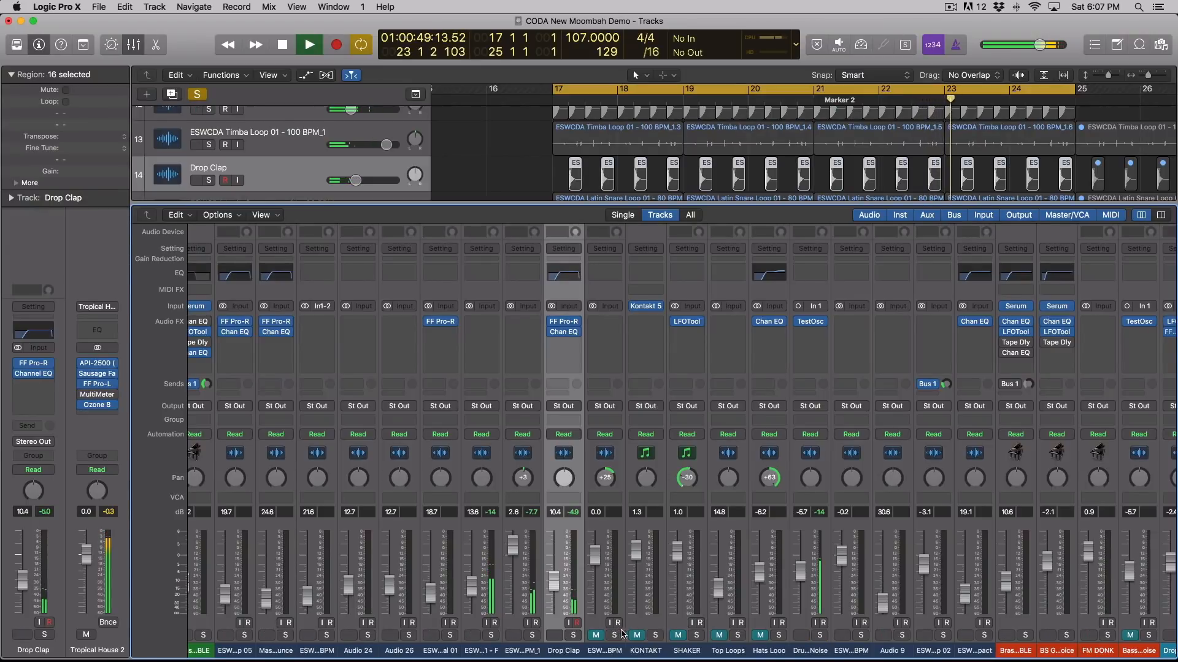
{"action": "key", "text": "space"}
Step: Unmute and solo ESWCDA Latin Snare Loop 01 - 80 BPM, solo Drums Pink Noise again and play both together
{"action": "left_click", "coordinate": [595, 636]}
{"action": "left_click", "coordinate": [622, 480]}
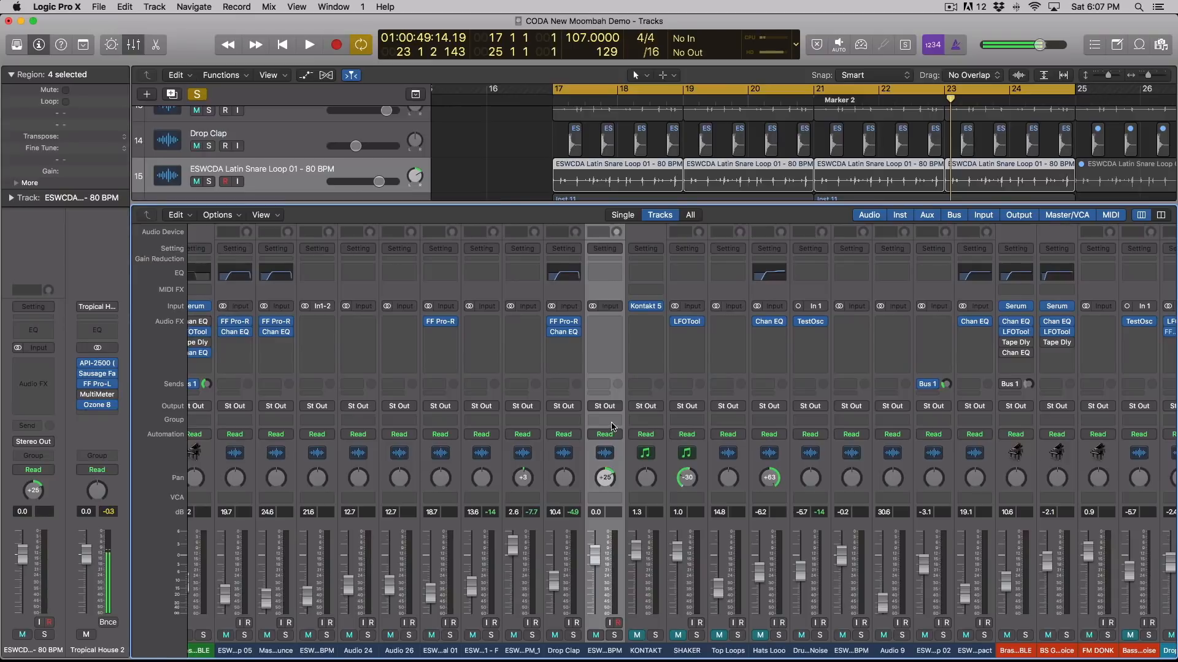
{"action": "left_click", "coordinate": [616, 636]}
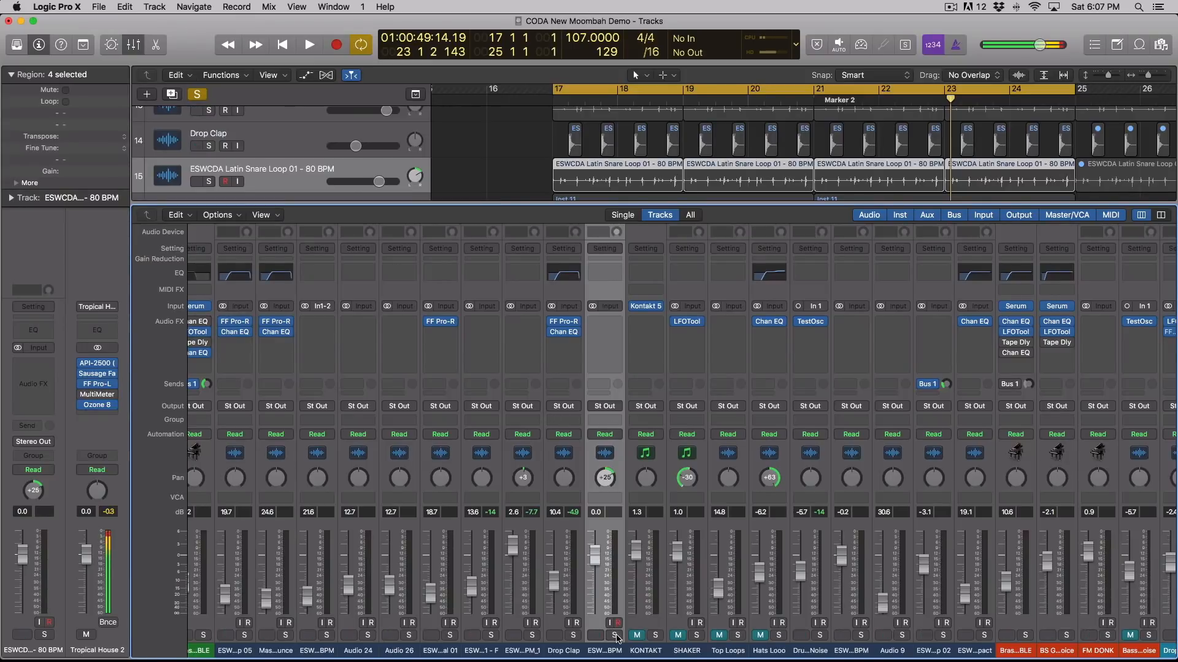
{"action": "key", "text": "space"}
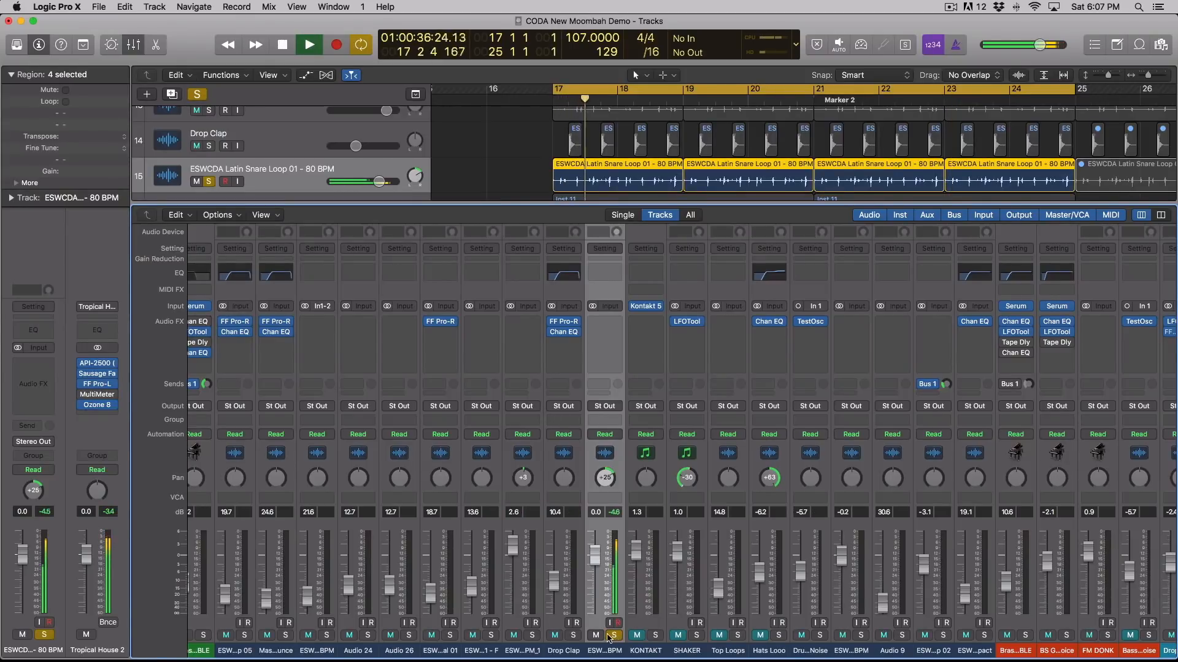
{"action": "key", "text": "space"}
{"action": "left_click", "coordinate": [820, 636]}
{"action": "key", "text": "space"}
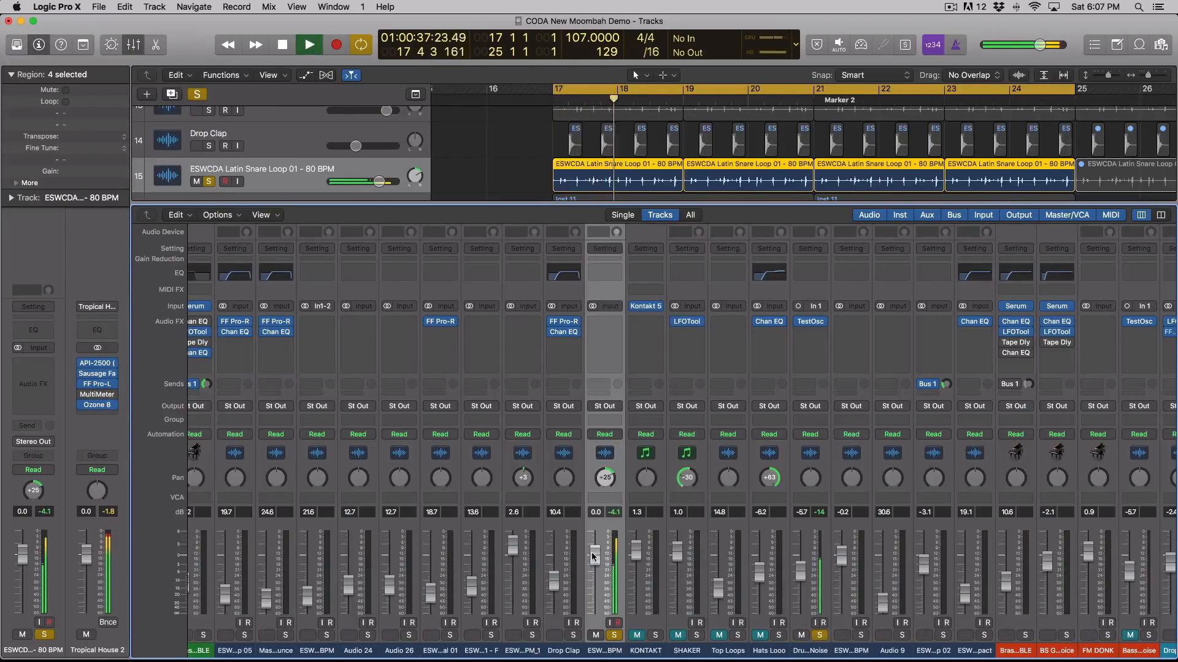
Step: Unmute and solo the KONTAKT channel in place of the Latin snare loop
{"action": "left_click", "coordinate": [654, 636]}
{"action": "left_click", "coordinate": [654, 636]}
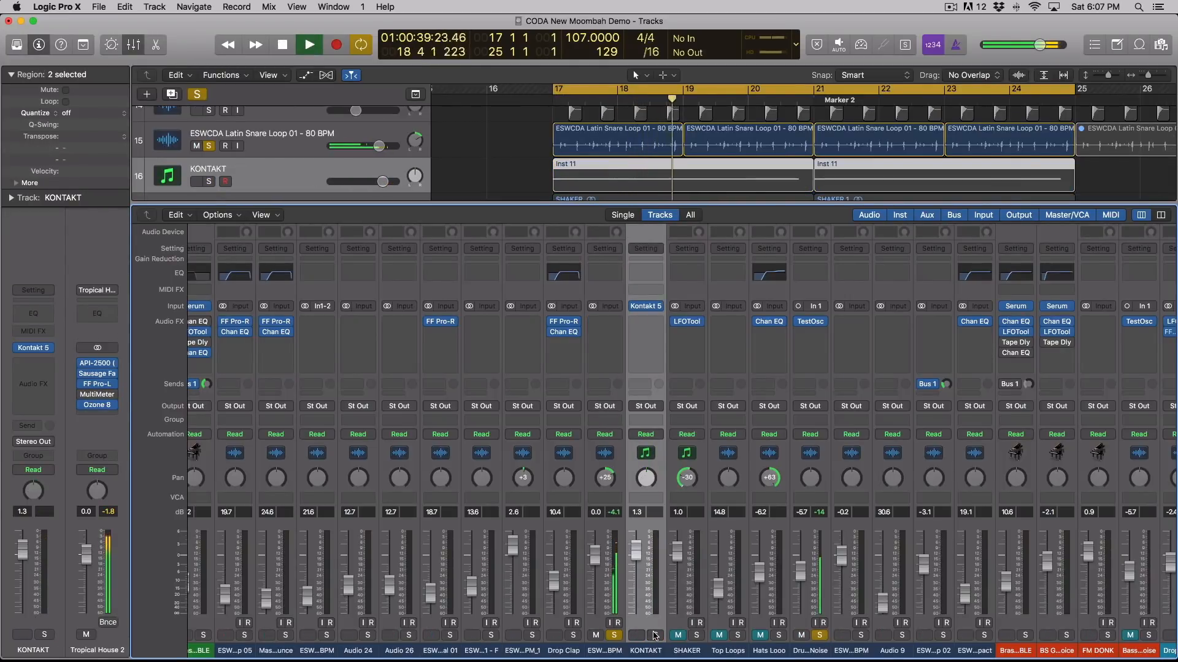
{"action": "left_click", "coordinate": [613, 635]}
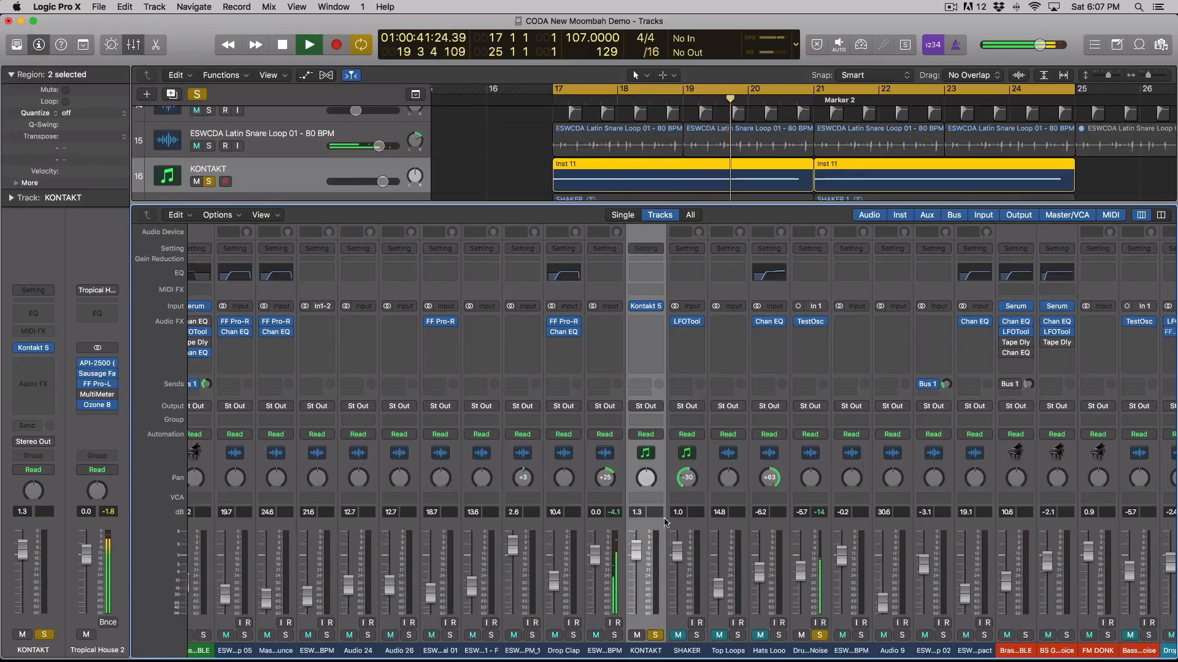
Step: Unmute and solo SHAKER in place of KONTAKT, raise its fader to 6.0 dB and stop playback
{"action": "left_click", "coordinate": [677, 636]}
{"action": "left_click", "coordinate": [695, 635]}
{"action": "left_click", "coordinate": [655, 636]}
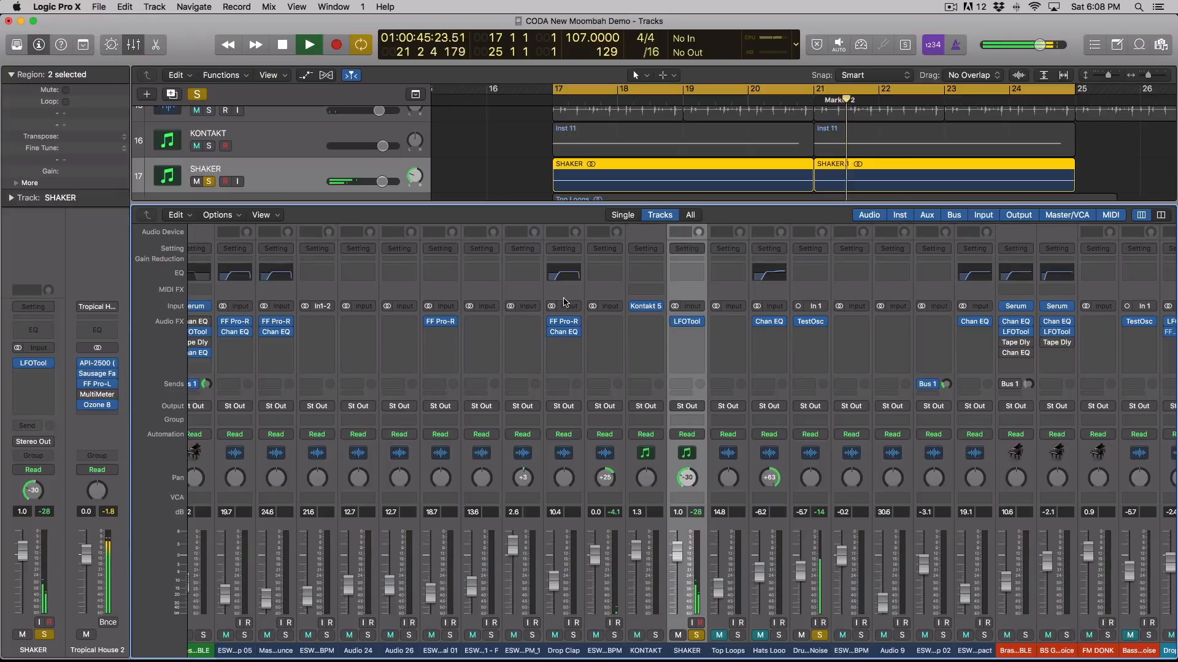
{"action": "left_click_drag", "start_coordinate": [677, 544], "coordinate": [678, 526]}
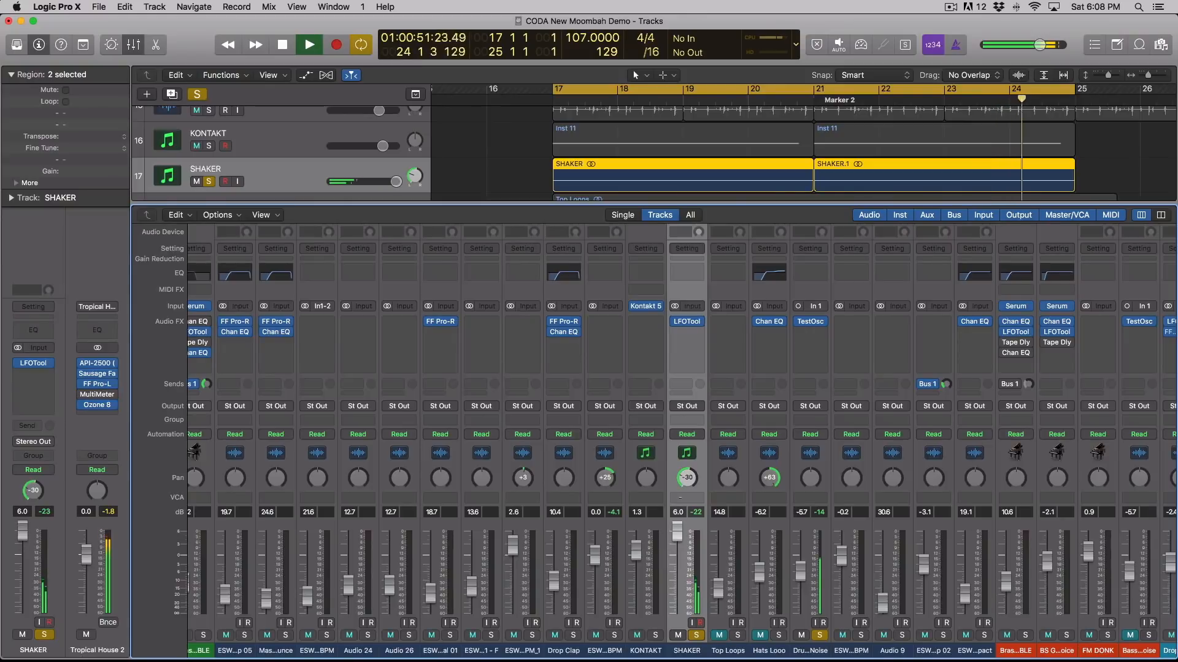
{"action": "key", "text": "space"}
Step: Solo and select Top Loops, remove the solos from SHAKER and the pink noise, and audition the loop
{"action": "left_click", "coordinate": [738, 638]}
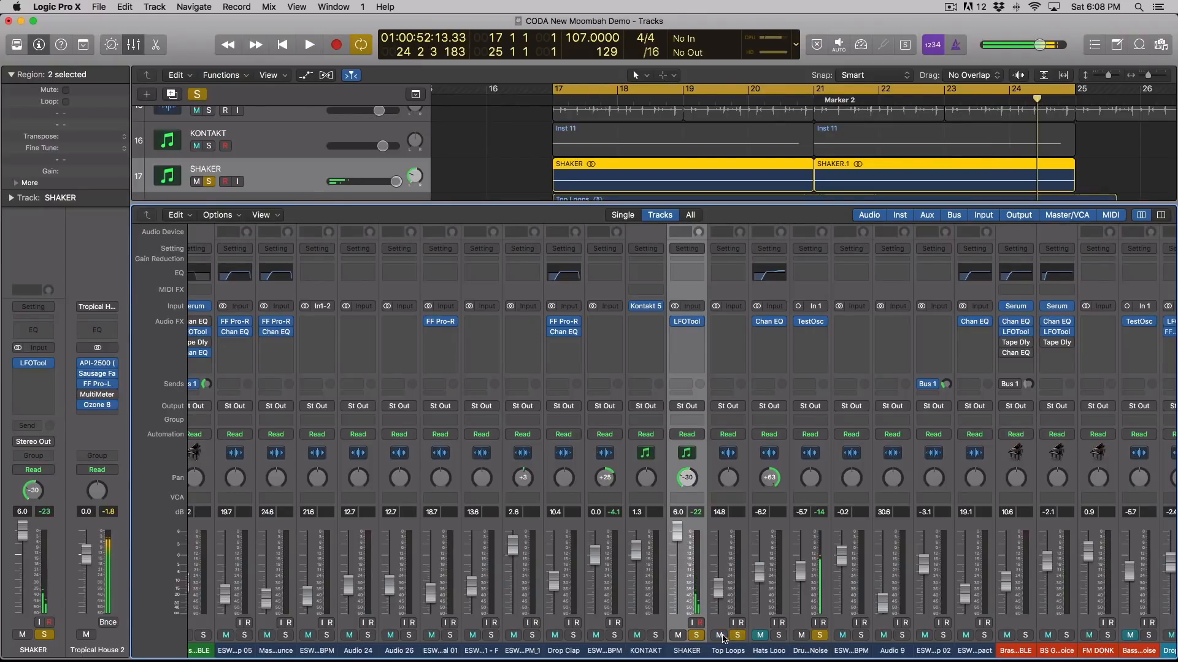
{"action": "left_click", "coordinate": [740, 473]}
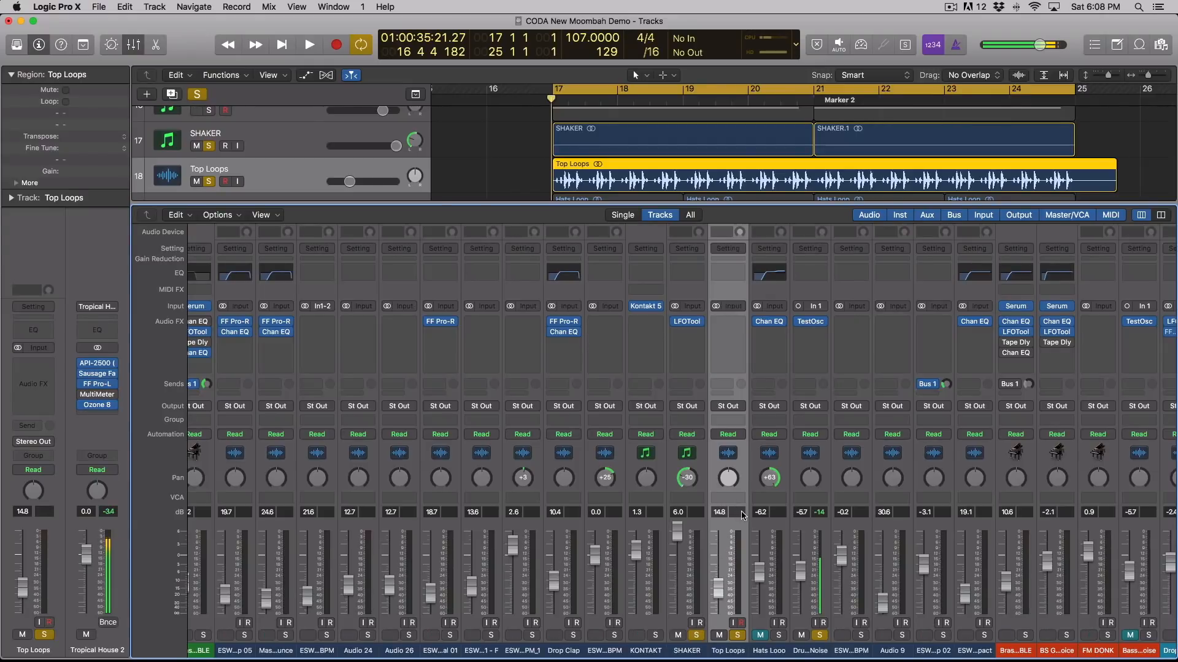
{"action": "key", "text": "space"}
{"action": "key", "text": "space"}
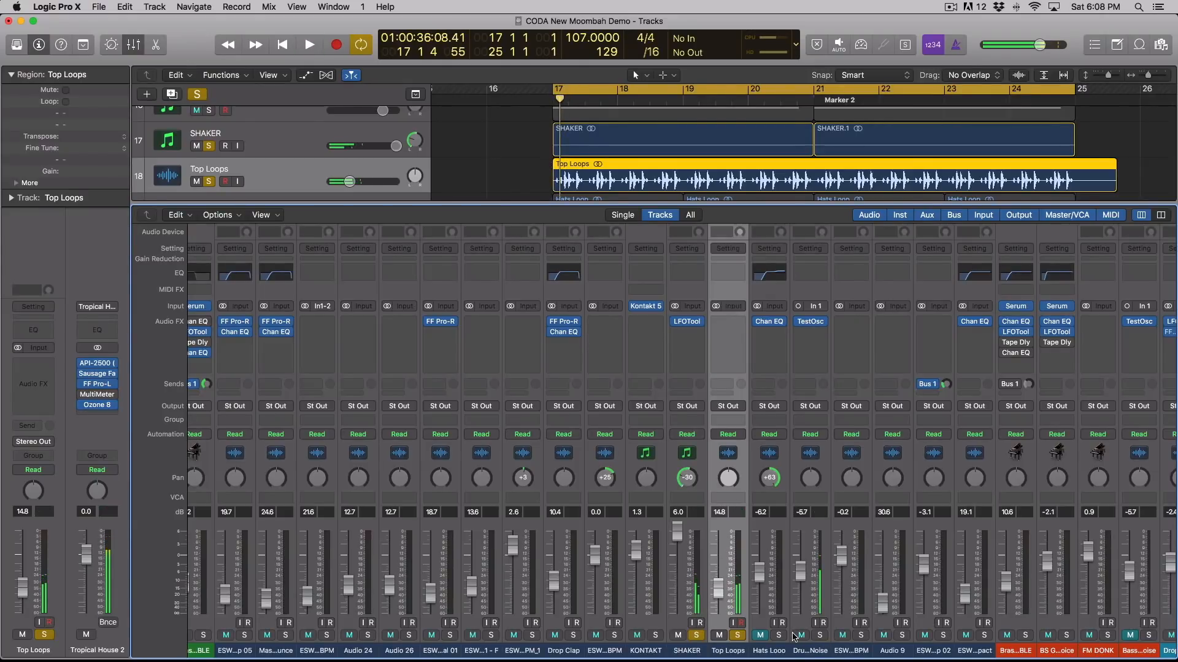
{"action": "key", "text": "space"}
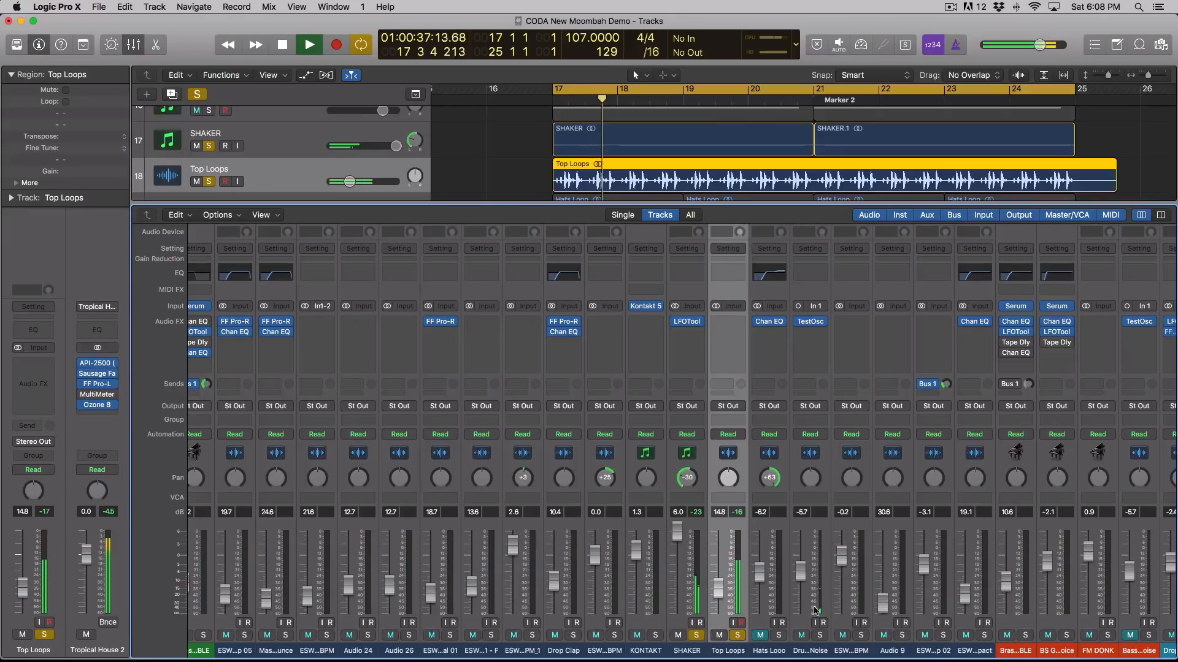
{"action": "left_click", "coordinate": [696, 635]}
{"action": "key", "text": "space"}
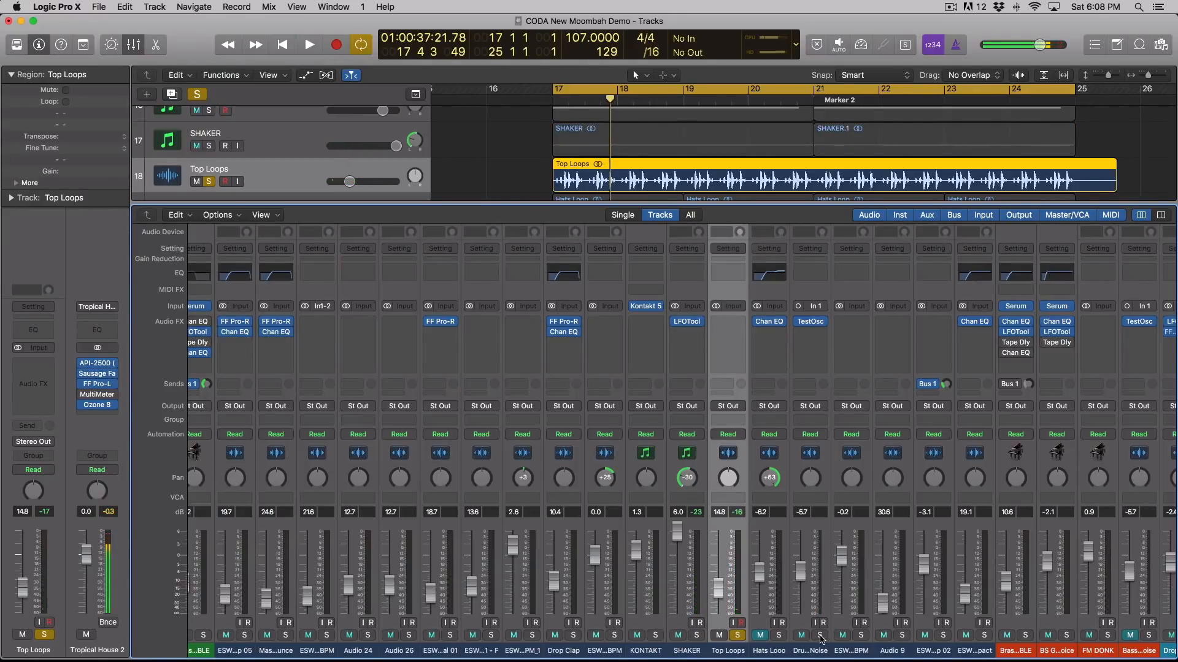
Step: Play Top Loops with Drums Pink Noise soloed again and set the Top Loops fader to -15.0 dB
{"action": "key", "text": "space"}
{"action": "key", "text": "space"}
{"action": "mouse_move", "coordinate": [719, 589]}
{"action": "left_mouse_down"}
{"action": "mouse_move", "coordinate": [719, 541]}
{"action": "mouse_move", "coordinate": [714, 609]}
{"action": "left_mouse_up"}
{"action": "key", "text": "space"}
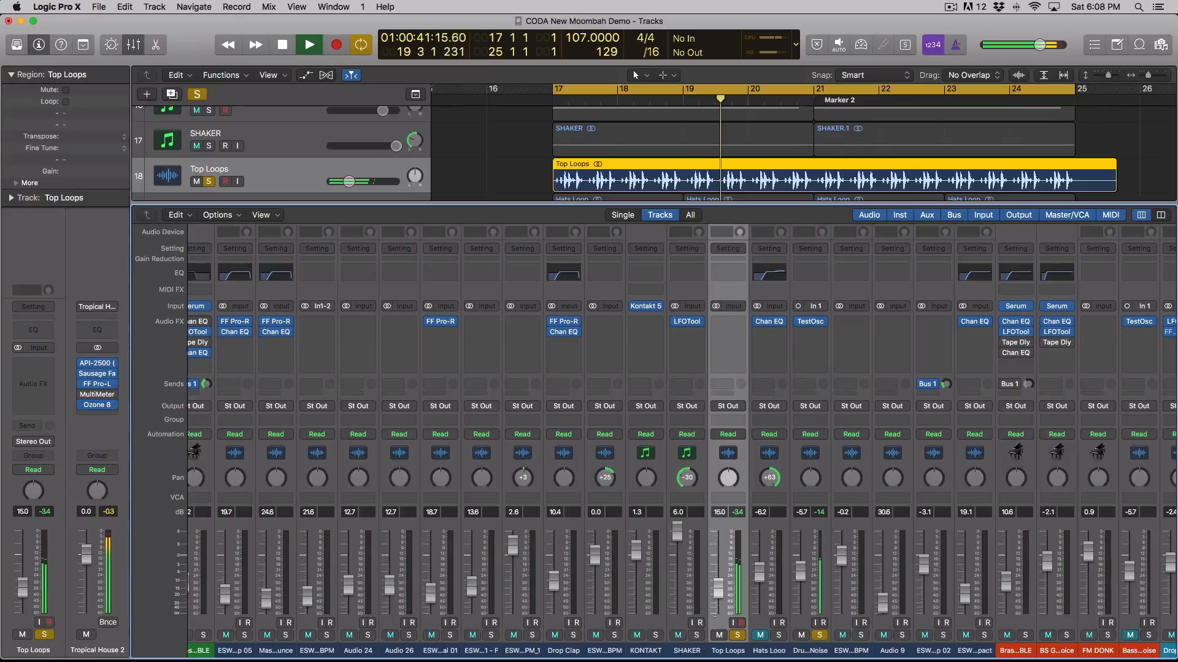
{"action": "key", "text": "space"}
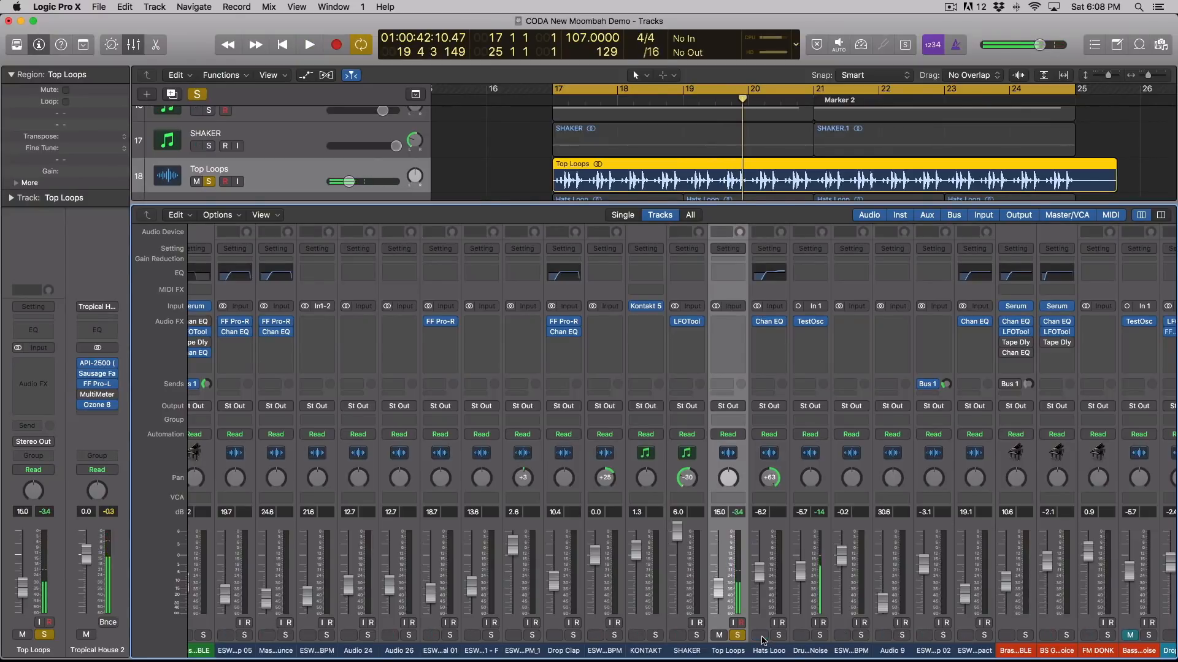
Step: Move the solo from Top Loops to Hats Looo and play it against the soloed Drums Pink Noise with both tracks in view
{"action": "left_click", "coordinate": [737, 635]}
{"action": "left_click", "coordinate": [778, 635]}
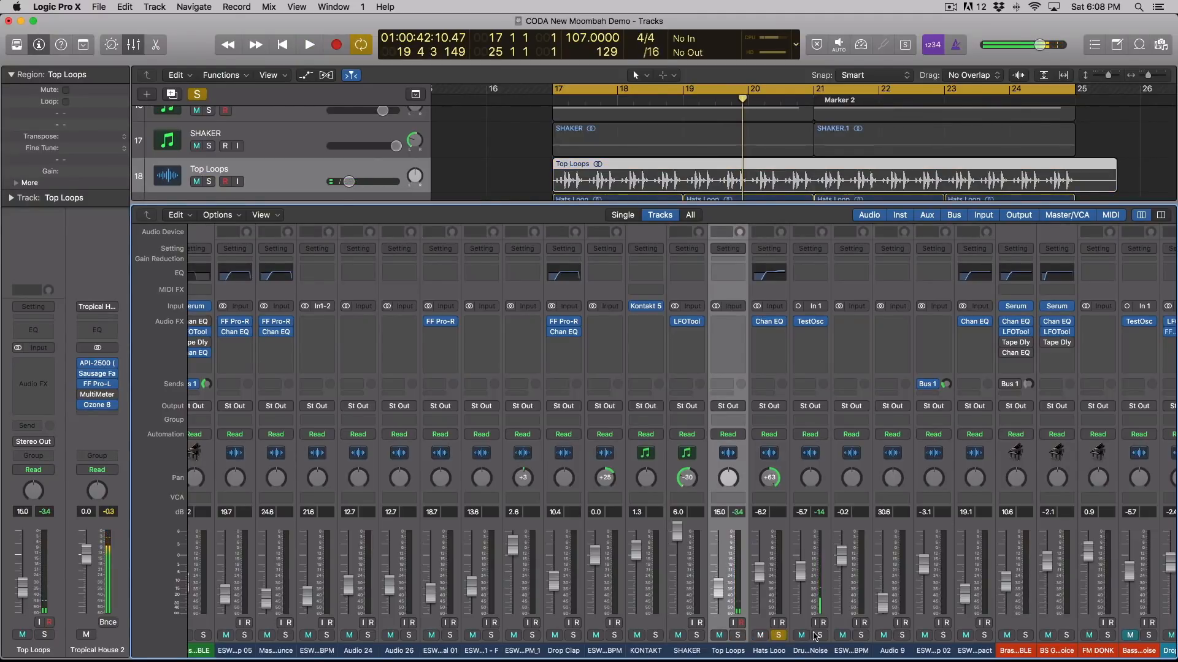
{"action": "key", "text": "space"}
{"action": "key", "text": "space"}
{"action": "key", "text": "space"}
{"action": "key", "text": "space"}
{"action": "left_click", "coordinate": [513, 174]}
{"action": "scroll", "coordinate": [519, 175], "scroll_direction": "down", "scroll_amount": 3}
{"action": "key", "text": "space"}
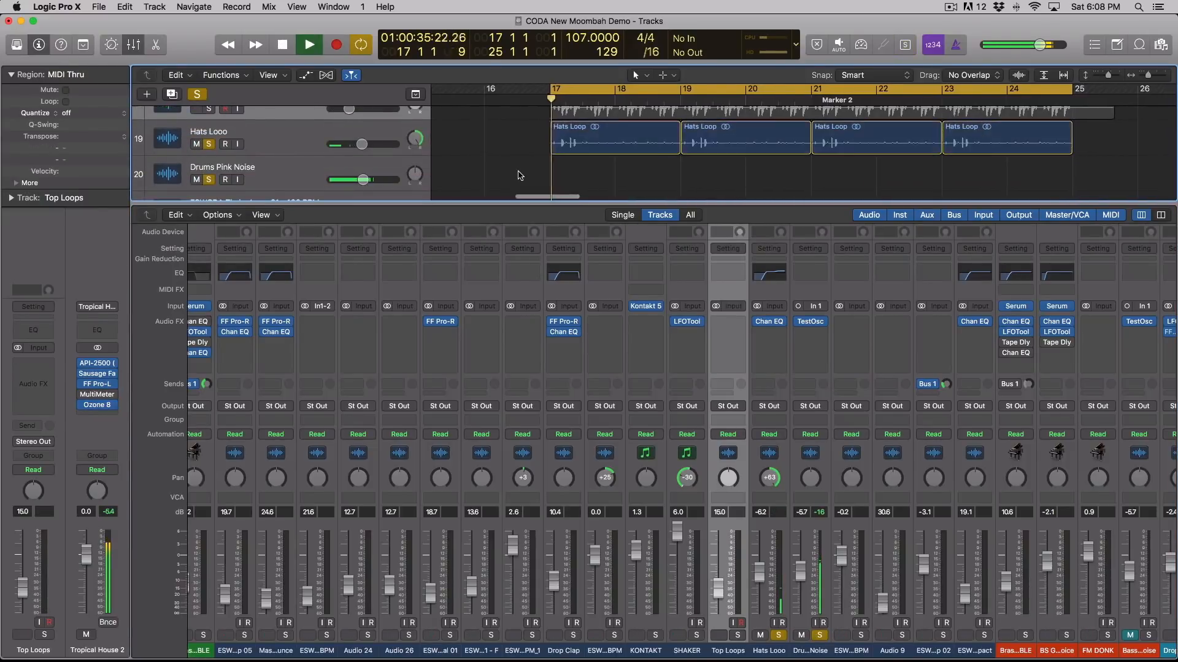
Step: Set the Hats Looo fader to -2.7 dB against the pink noise and remove the solos from both tracks
{"action": "left_click", "coordinate": [309, 143]}
{"action": "key", "text": "space"}
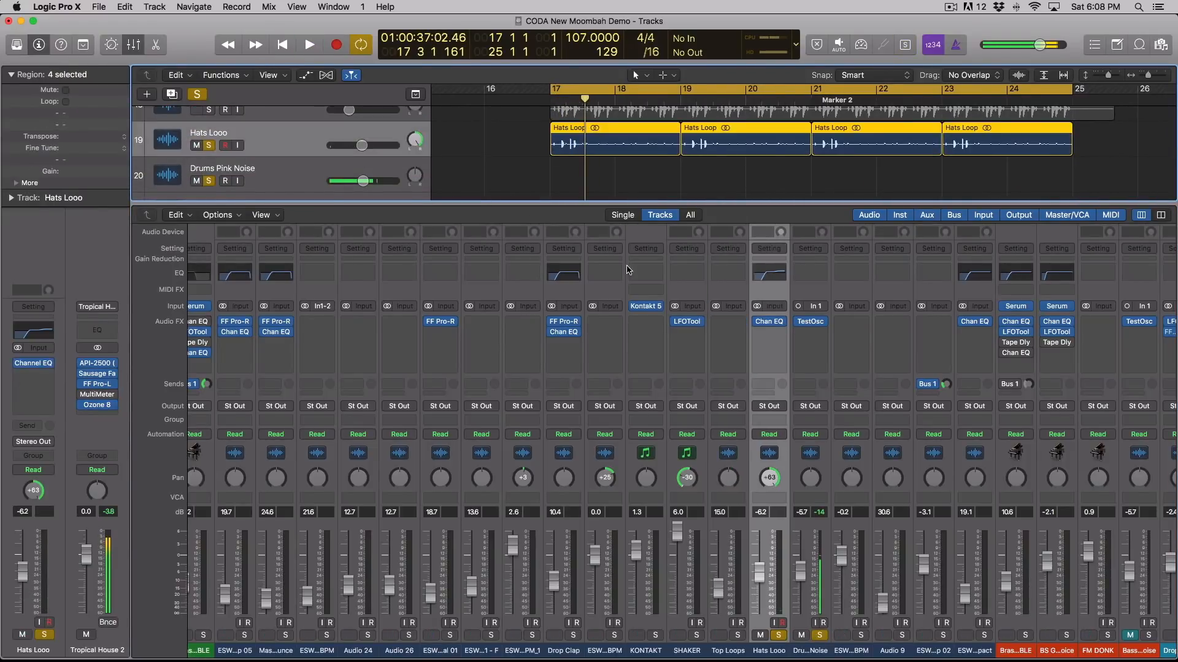
{"action": "key", "text": "space"}
{"action": "left_click_drag", "start_coordinate": [760, 574], "coordinate": [759, 564]}
{"action": "left_click", "coordinate": [818, 636]}
{"action": "key", "text": "space"}
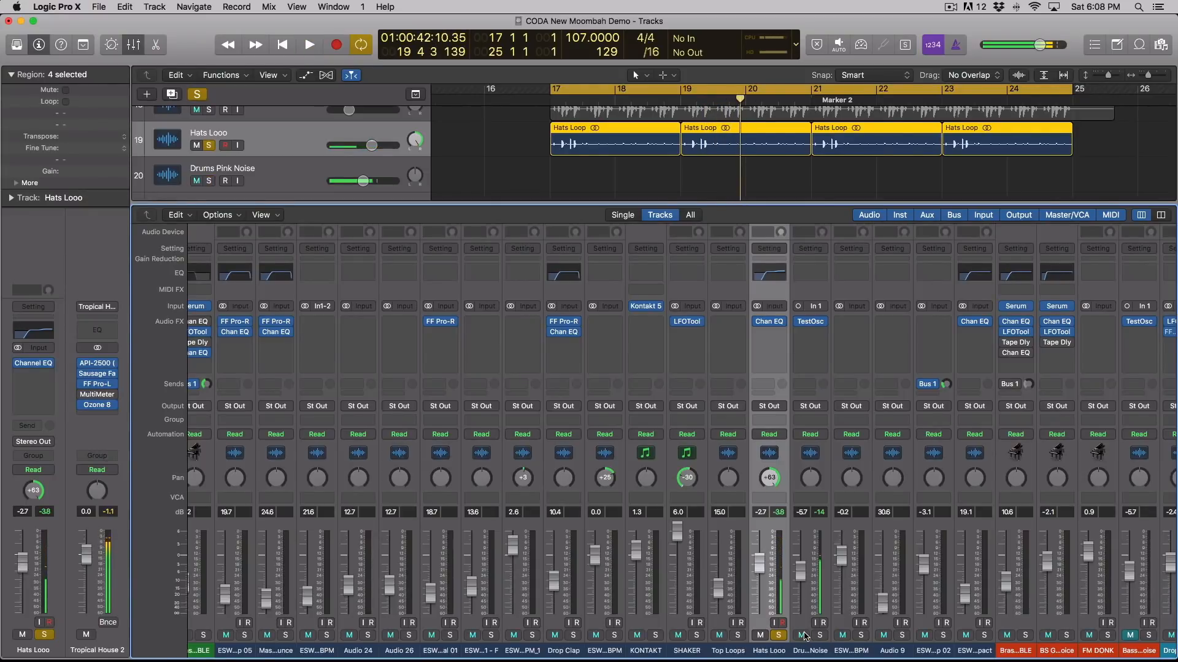
{"action": "left_click", "coordinate": [782, 635]}
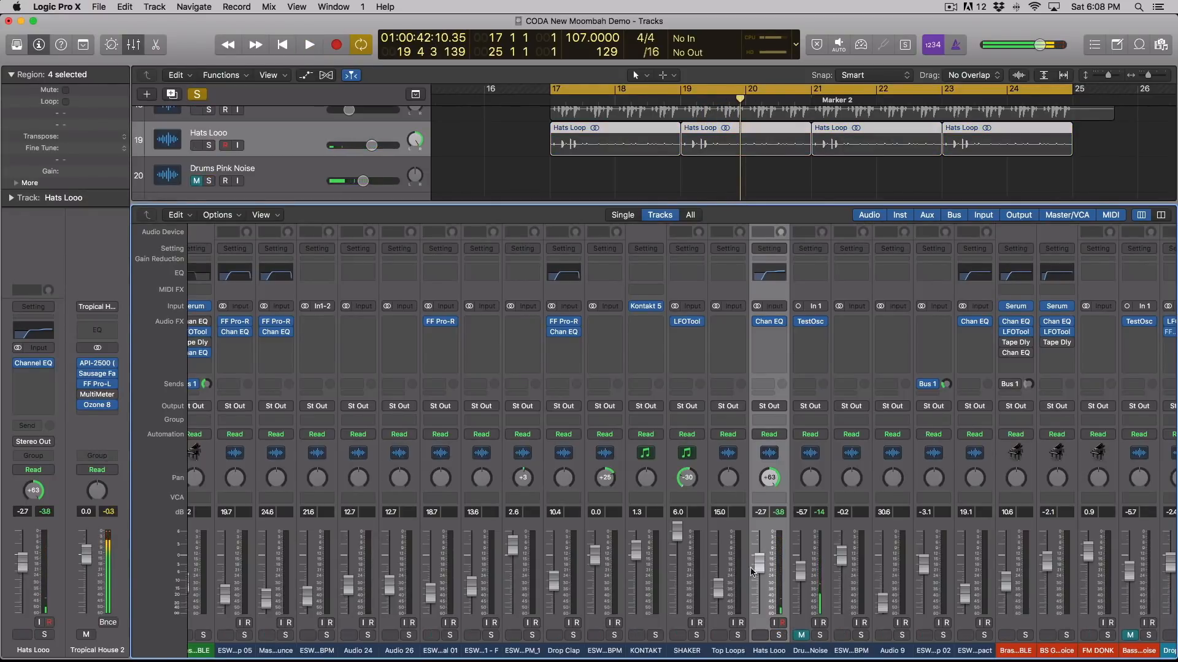
Step: Hide the mixer and play the drop with every track unsoloed to hear the rebalanced drums in the full mix
{"action": "key", "text": "x"}
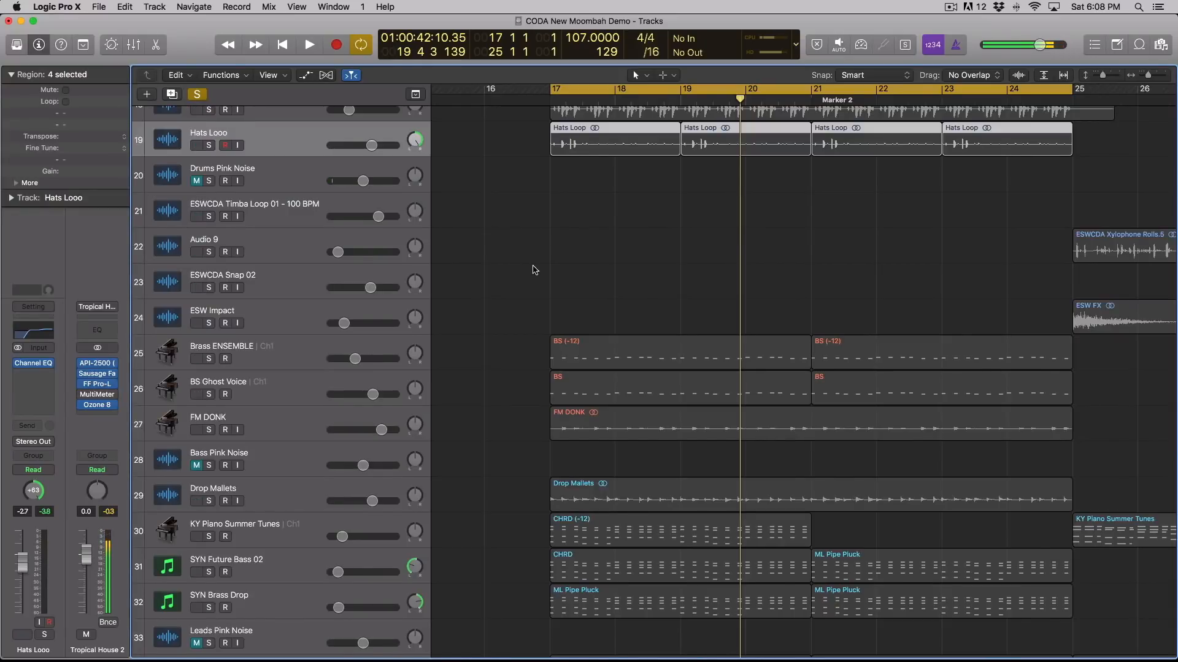
{"action": "scroll", "coordinate": [533, 270], "scroll_direction": "down", "scroll_amount": 10}
{"action": "left_click", "coordinate": [209, 615]}
{"action": "left_click", "coordinate": [209, 616]}
{"action": "scroll", "coordinate": [505, 515], "scroll_direction": "up", "scroll_amount": 8}
{"action": "key", "text": "space"}
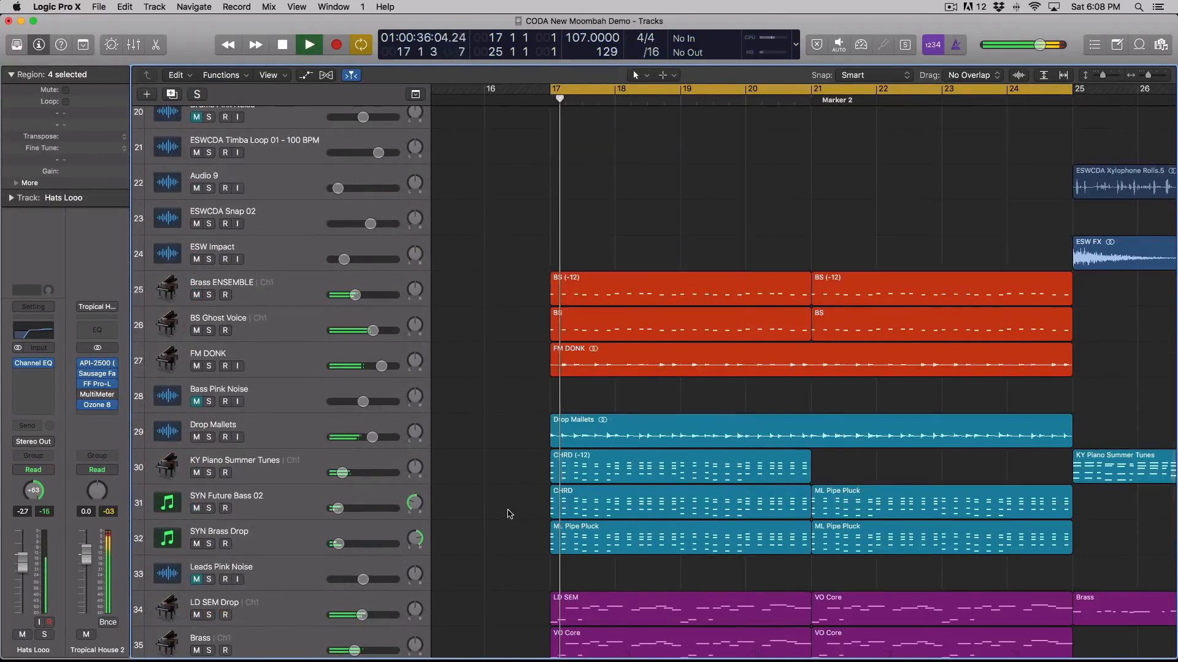
{"action": "scroll", "coordinate": [504, 515], "scroll_direction": "up", "scroll_amount": 10}
{"action": "key", "text": "space"}
Step: Audition the drums alone by soloing ESWCDA Kick 01 - F through Hats Looo, and compare with the full mix by removing the solos
{"action": "left_click", "coordinate": [281, 207]}
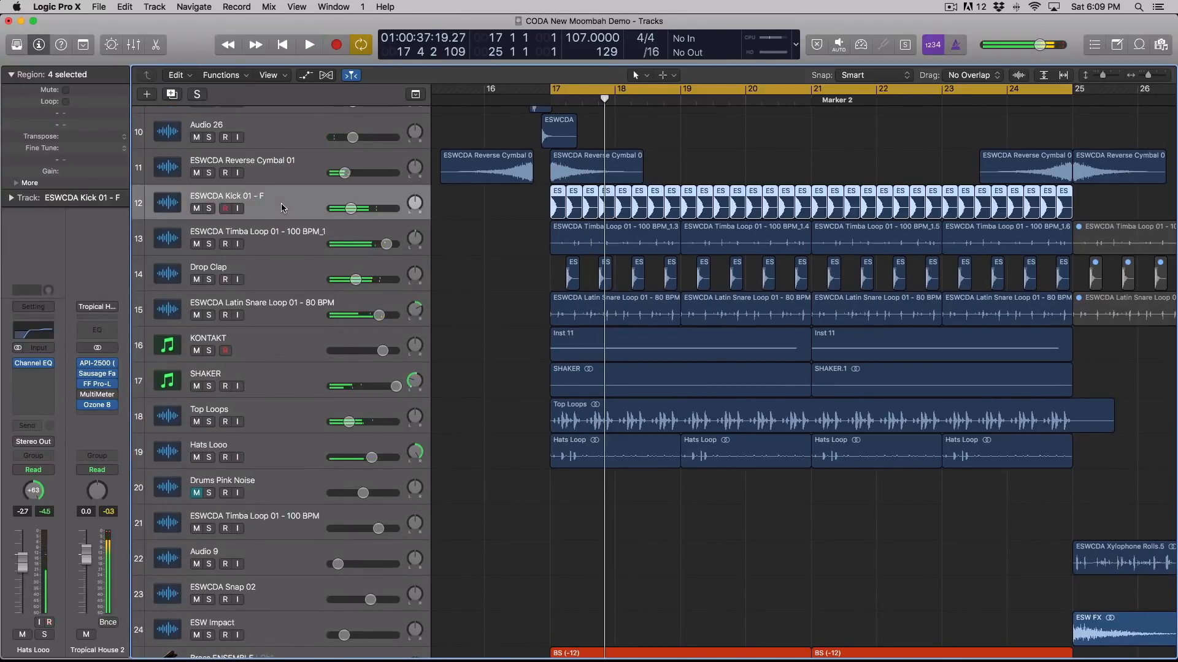
{"action": "left_click_drag", "start_coordinate": [209, 208], "coordinate": [214, 447]}
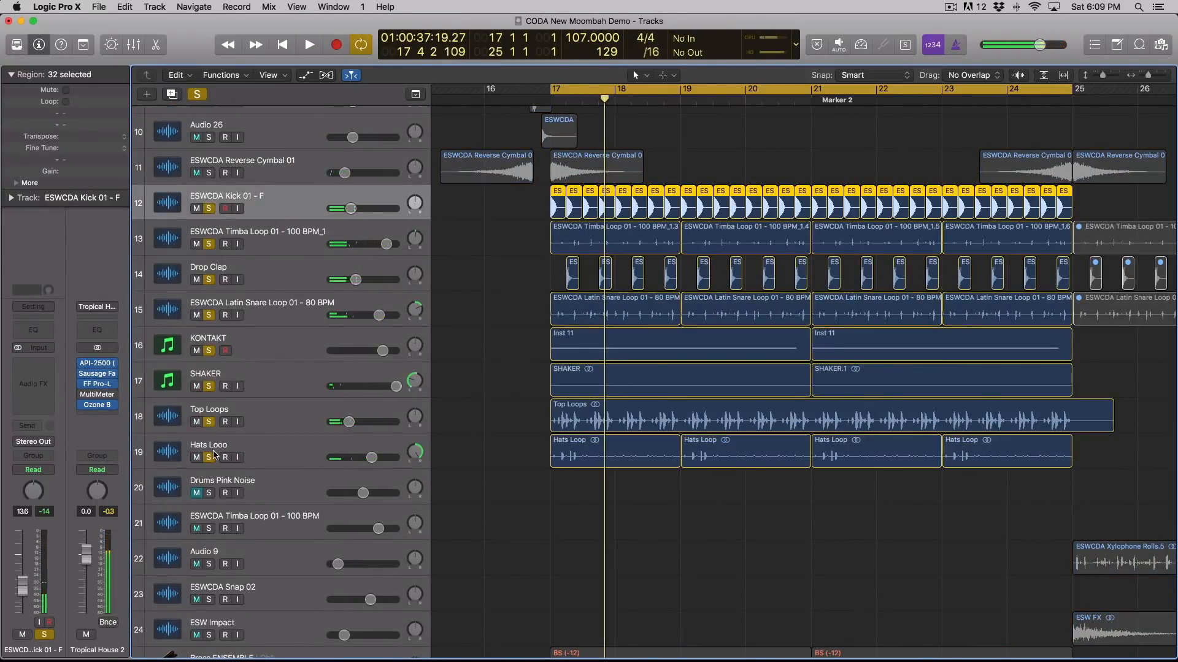
{"action": "key", "text": "space"}
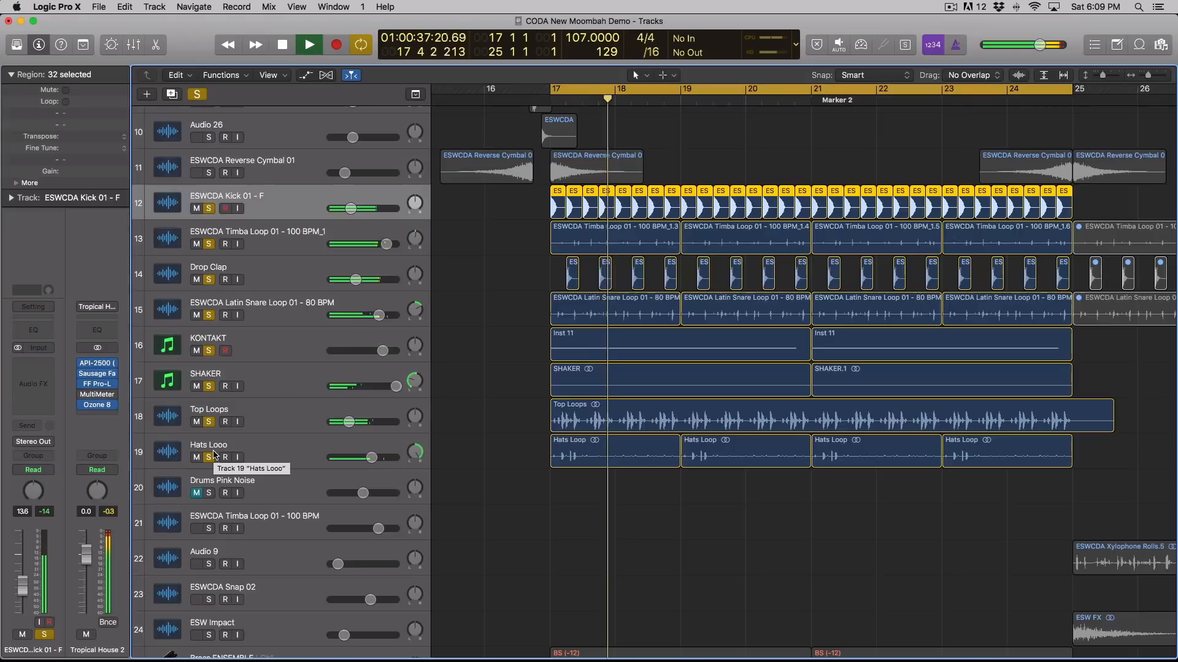
{"action": "left_click_drag", "start_coordinate": [208, 209], "coordinate": [198, 456]}
{"action": "scroll", "coordinate": [471, 425], "scroll_direction": "down", "scroll_amount": 8}
{"action": "key", "text": "space"}
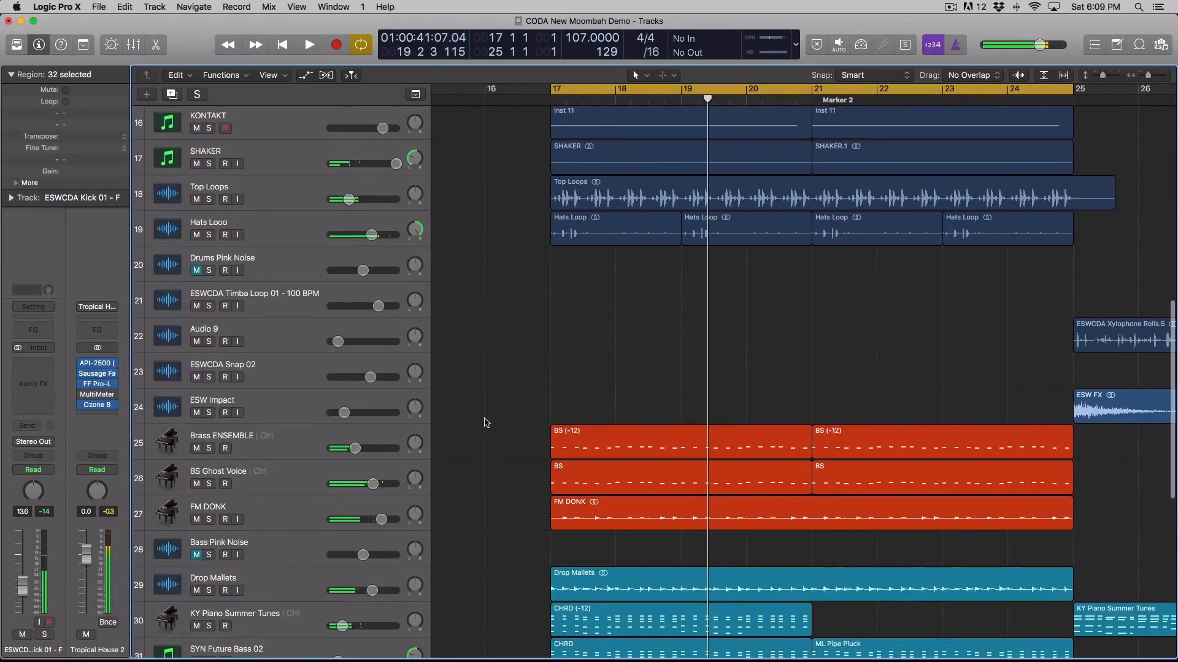
Step: Select Brass ENSEMBLE through FM DONK, show the mixer, unmute Bass Pink Noise and start playback
{"action": "left_click", "coordinate": [288, 441]}
{"action": "left_click", "coordinate": [301, 514], "text": "shift"}
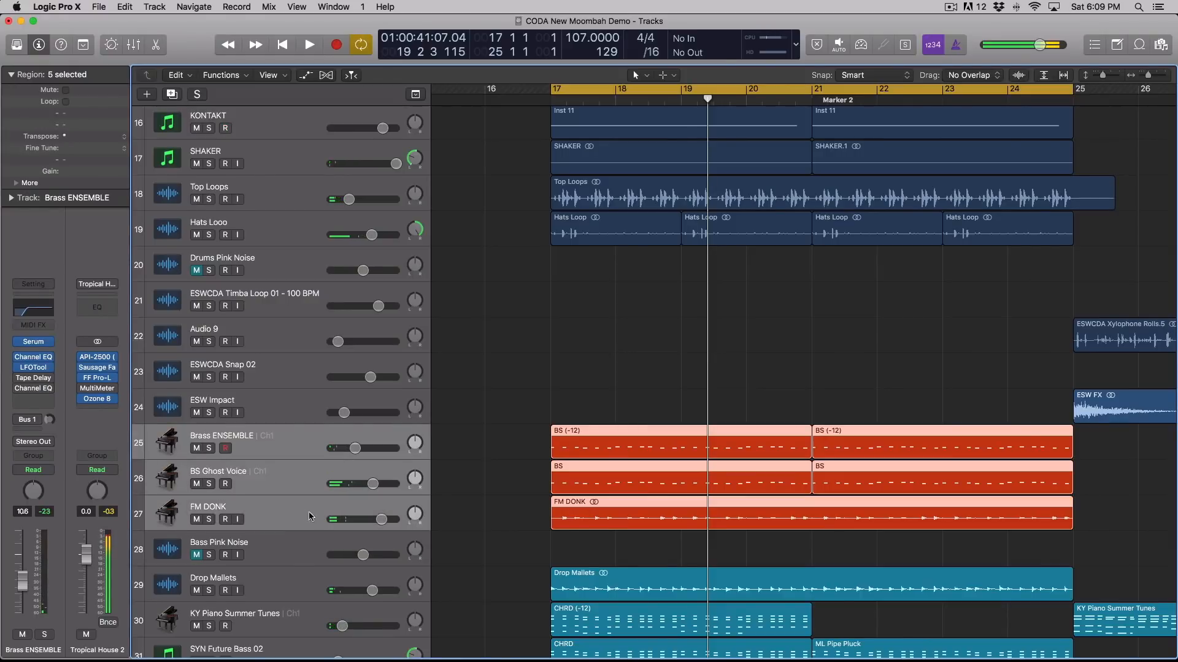
{"action": "key", "text": "x"}
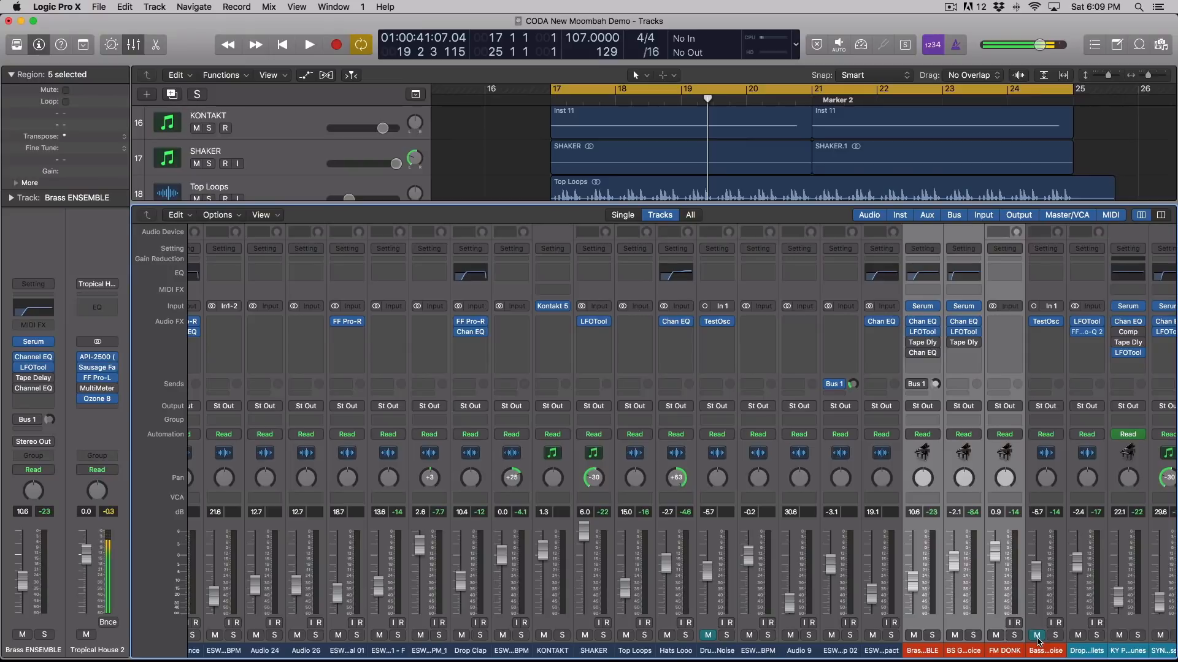
{"action": "key", "text": "space"}
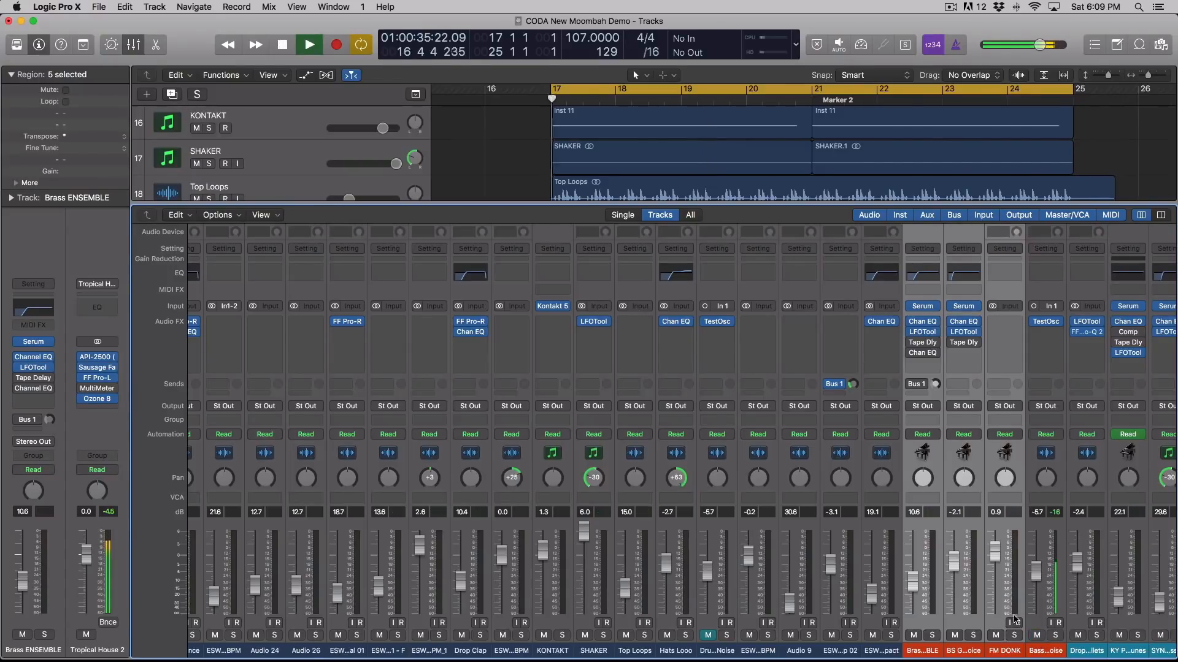
Step: Solo the three bass tracks with Bass Pink Noise and lower Brass ENSEMBLE, BS Ghost Voice and FM DONK to -13.1, -4.6 and -1.6 dB
{"action": "key", "text": "space"}
{"action": "left_click_drag", "start_coordinate": [931, 636], "coordinate": [1034, 640]}
{"action": "key", "text": "space"}
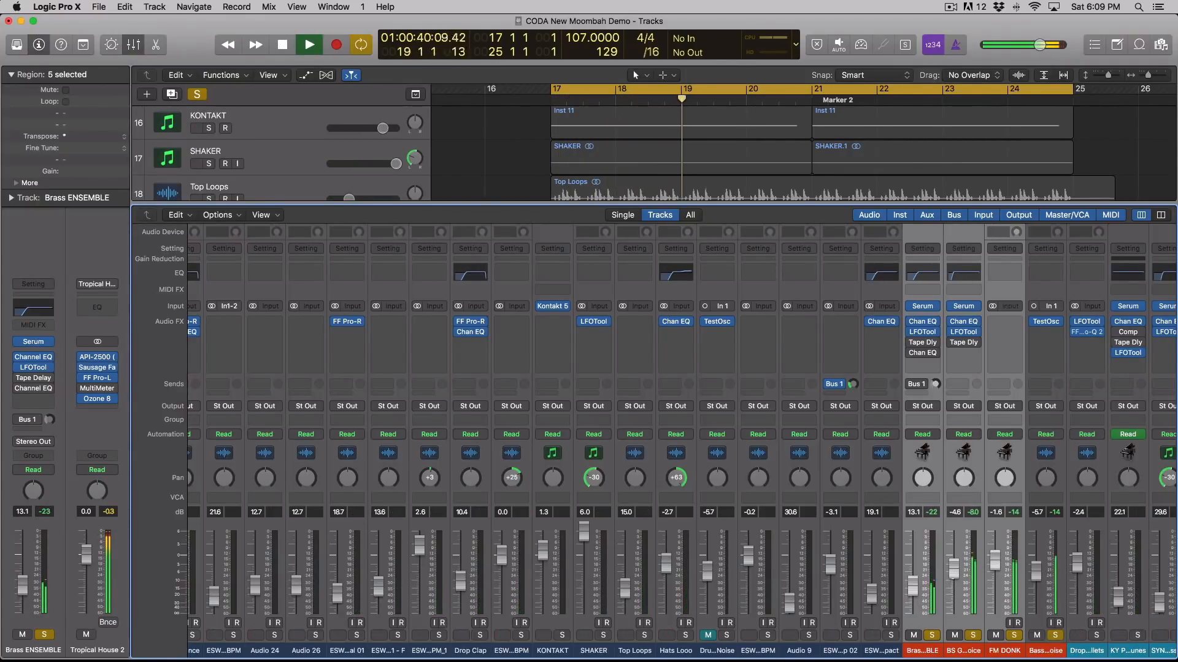
Step: Mute Bass Pink Noise, remove the solos from it and the bass tracks, and play the unsoloed mix
{"action": "left_click", "coordinate": [1036, 636]}
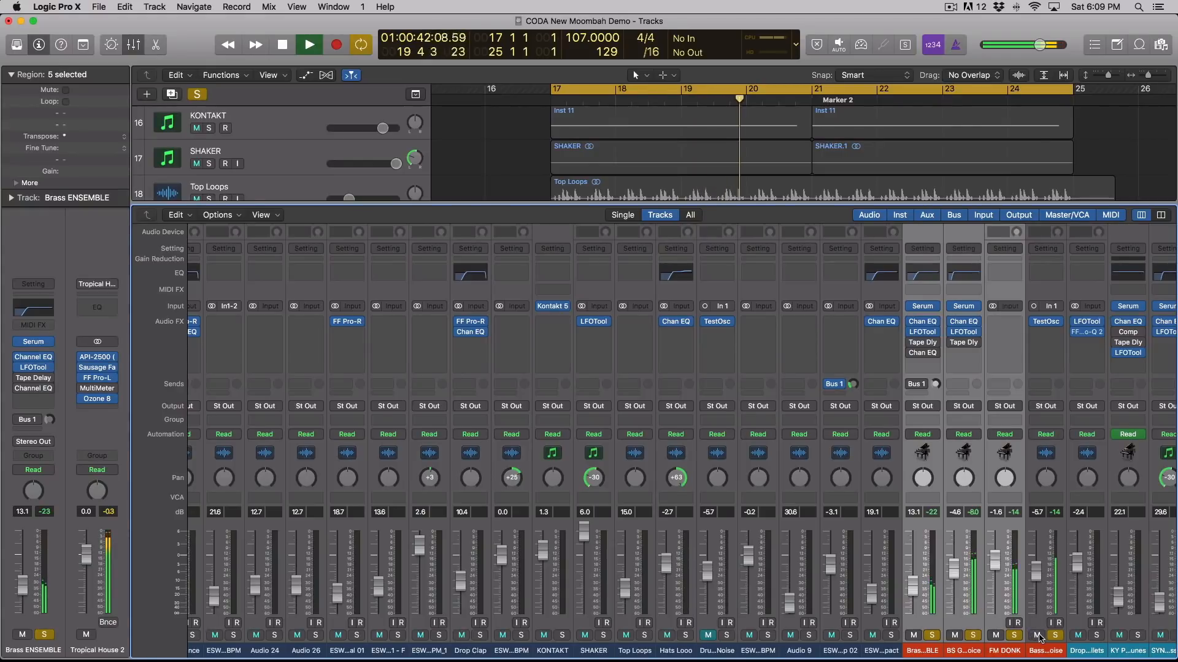
{"action": "left_click", "coordinate": [934, 636]}
{"action": "key", "text": "space"}
{"action": "key", "text": "space"}
{"action": "key", "text": "space"}
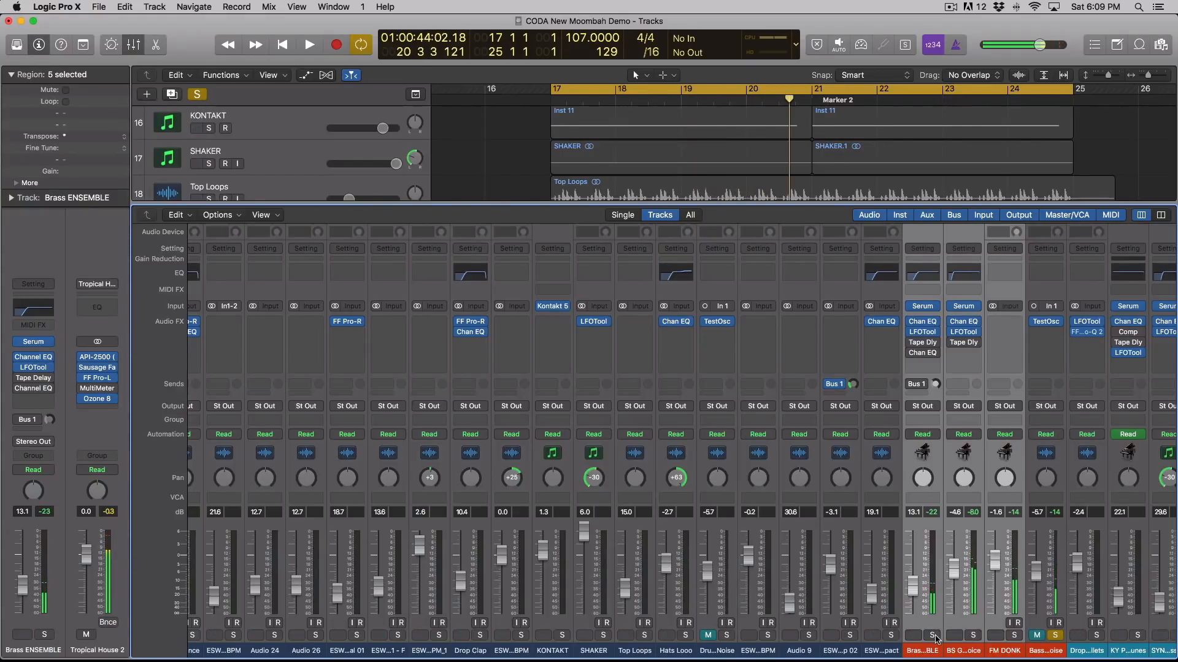
{"action": "key", "text": "space"}
{"action": "left_click", "coordinate": [1055, 636]}
{"action": "key", "text": "space"}
{"action": "key", "text": "space"}
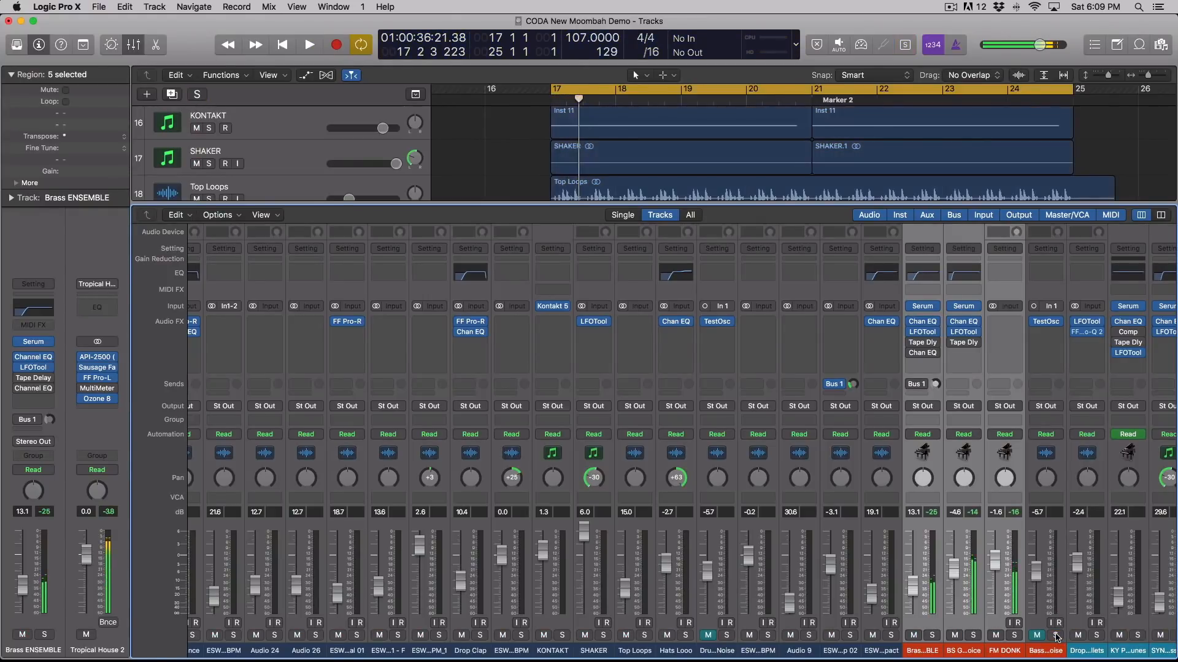
Step: Select Drop Mallets through SYN Brass Drop, unmute Leads Pink Noise, and play the four tracks soloed with it
{"action": "scroll", "coordinate": [1013, 570], "scroll_direction": "right", "scroll_amount": 1}
{"action": "scroll", "coordinate": [1014, 570], "scroll_direction": "right", "scroll_amount": 2}
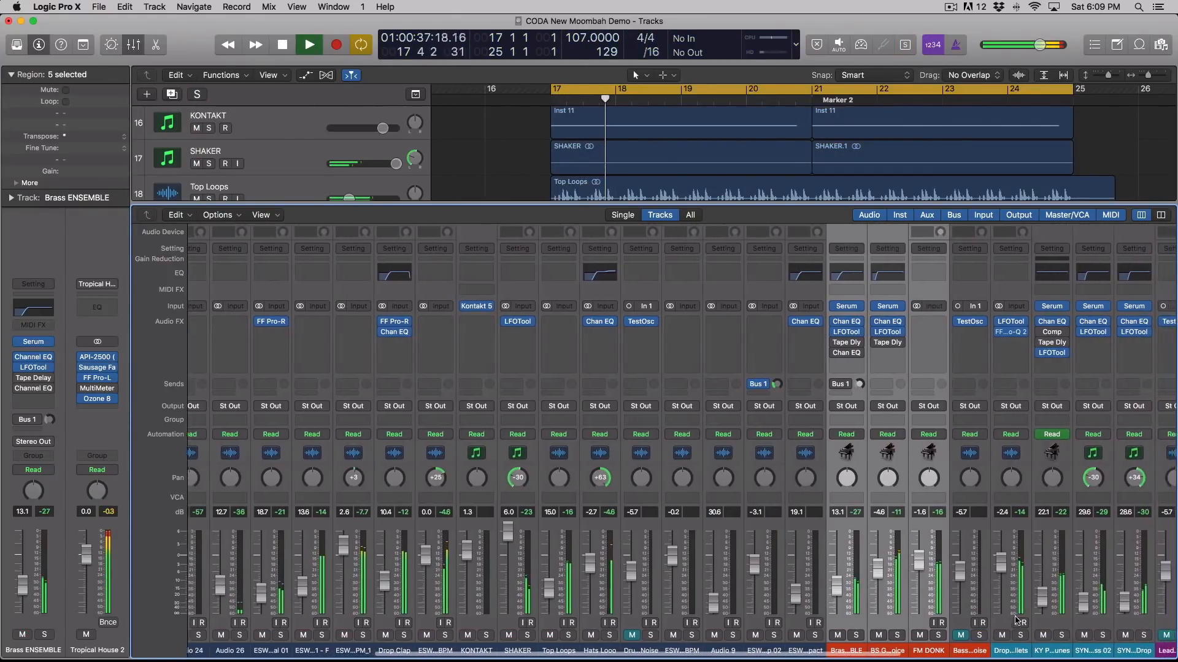
{"action": "key", "text": "space"}
{"action": "left_click", "coordinate": [969, 624]}
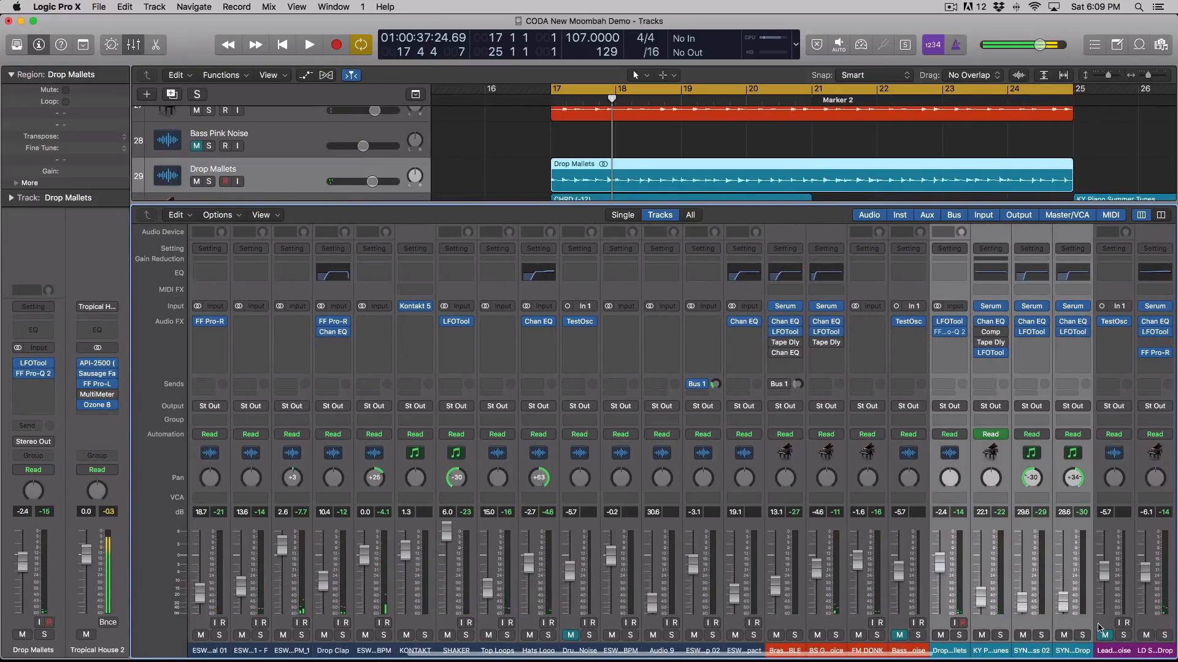
{"action": "scroll", "coordinate": [1100, 626], "scroll_direction": "right", "scroll_amount": 3}
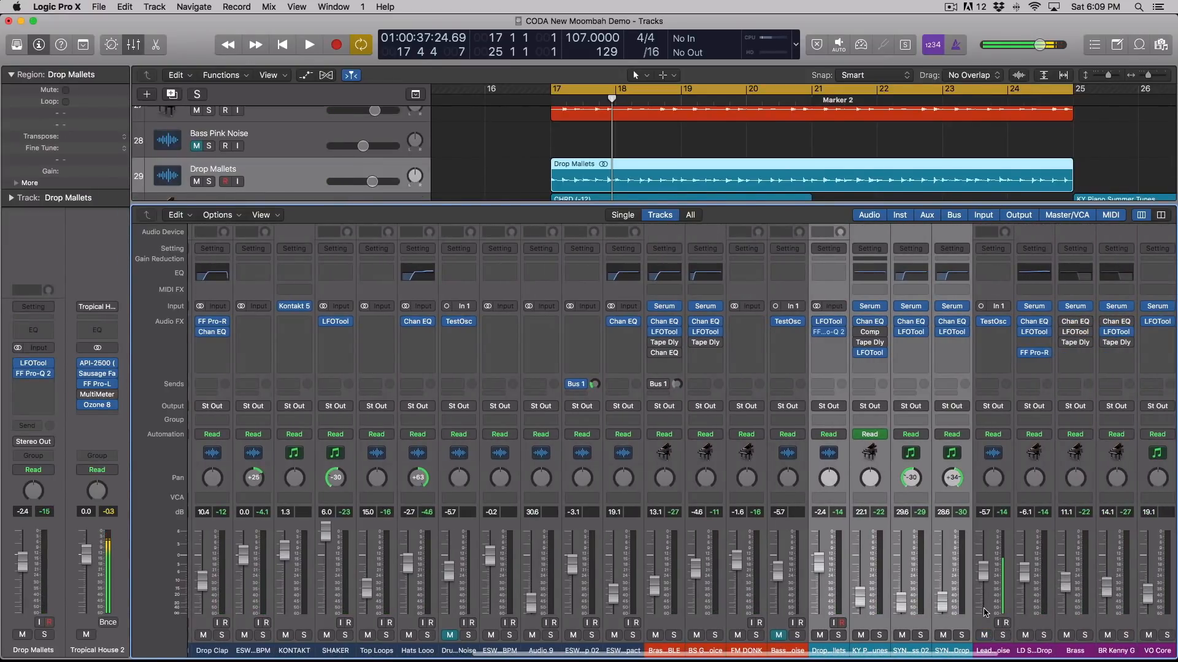
{"action": "left_click_drag", "start_coordinate": [838, 636], "coordinate": [987, 640]}
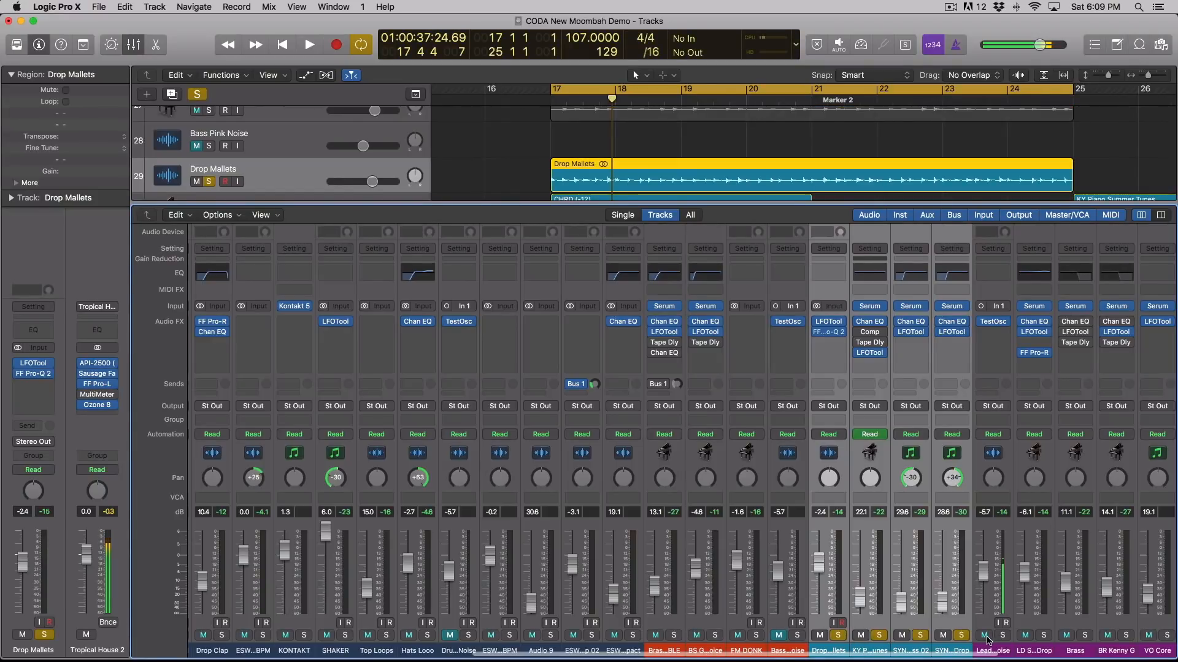
{"action": "left_click", "coordinate": [1003, 637]}
{"action": "key", "text": "space"}
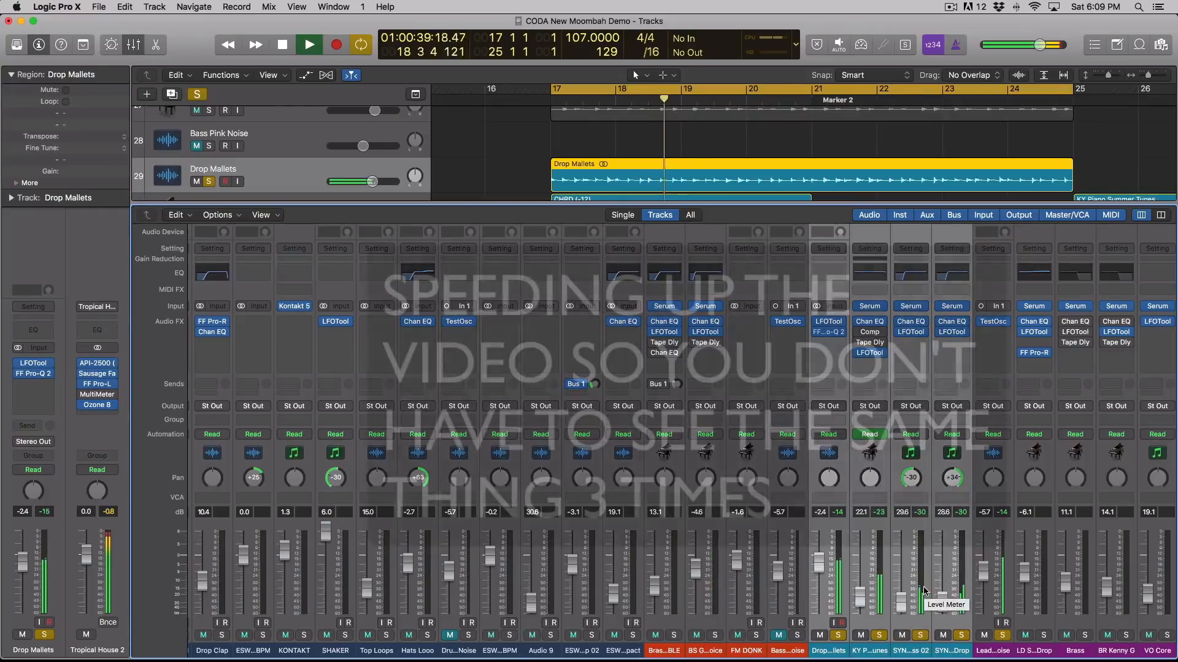
Step: Adjust the faders of the selected mallet, piano and synth tracks together against the noise and remove the solos
{"action": "left_click_drag", "start_coordinate": [819, 549], "coordinate": [818, 559]}
{"action": "left_click_drag", "start_coordinate": [838, 636], "coordinate": [1002, 635]}
{"action": "scroll", "coordinate": [880, 612], "scroll_direction": "right", "scroll_amount": 4}
{"action": "key", "text": "space"}
Step: Select the next group of lead tracks, play them soloed, and fine-tune their faders together
{"action": "scroll", "coordinate": [878, 611], "scroll_direction": "right", "scroll_amount": 2}
{"action": "left_click", "coordinate": [863, 622]}
{"action": "left_click", "coordinate": [985, 622], "text": "shift"}
{"action": "left_click_drag", "start_coordinate": [831, 636], "coordinate": [995, 636]}
{"action": "key", "text": "space"}
{"action": "left_click_drag", "start_coordinate": [894, 582], "coordinate": [894, 579]}
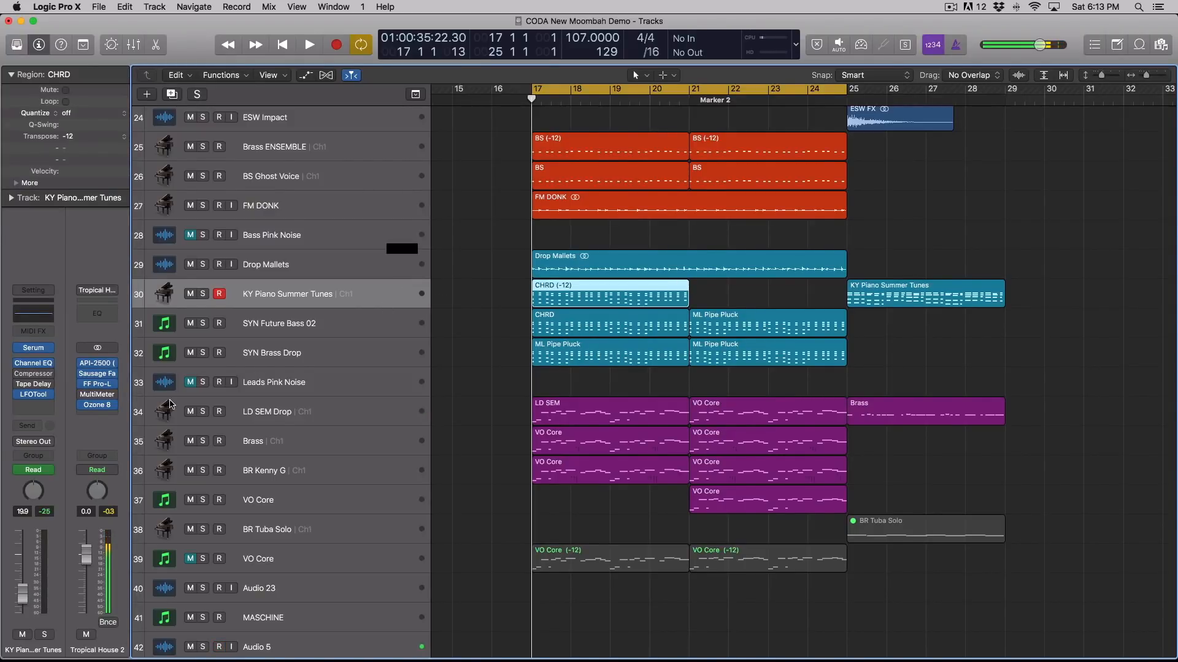
Step: Play the rebalanced drop and display its spectrum in Ozone 8 on the master channel, with the plug-in window fully in view
{"action": "key", "text": "space"}
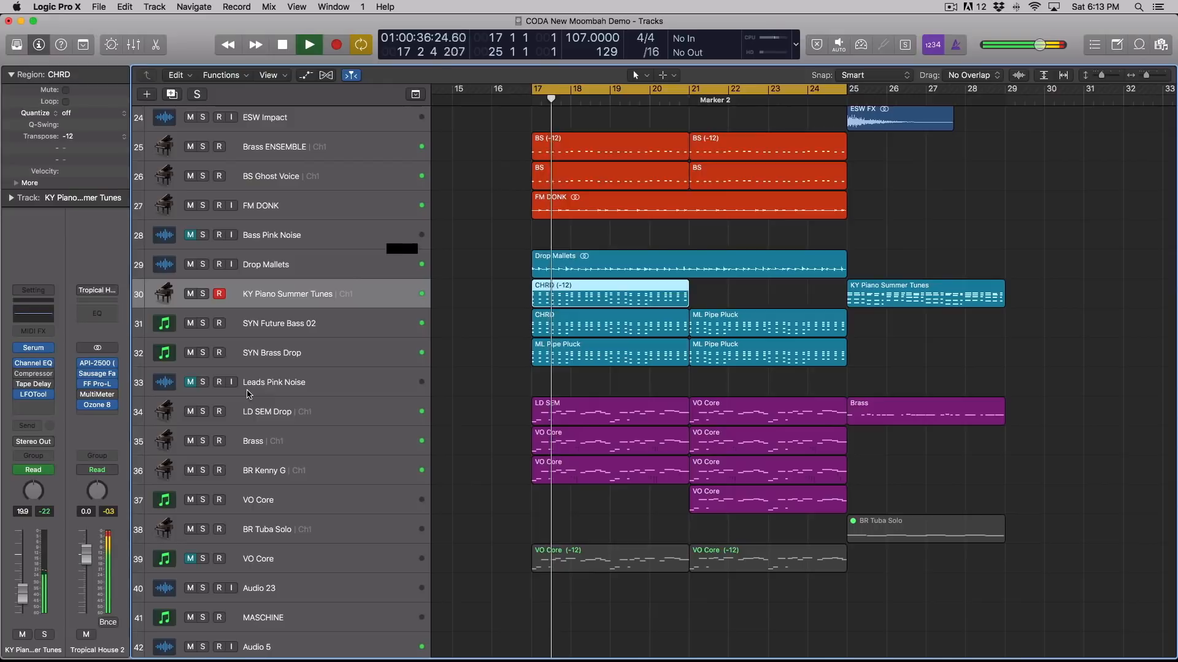
{"action": "key", "text": "space"}
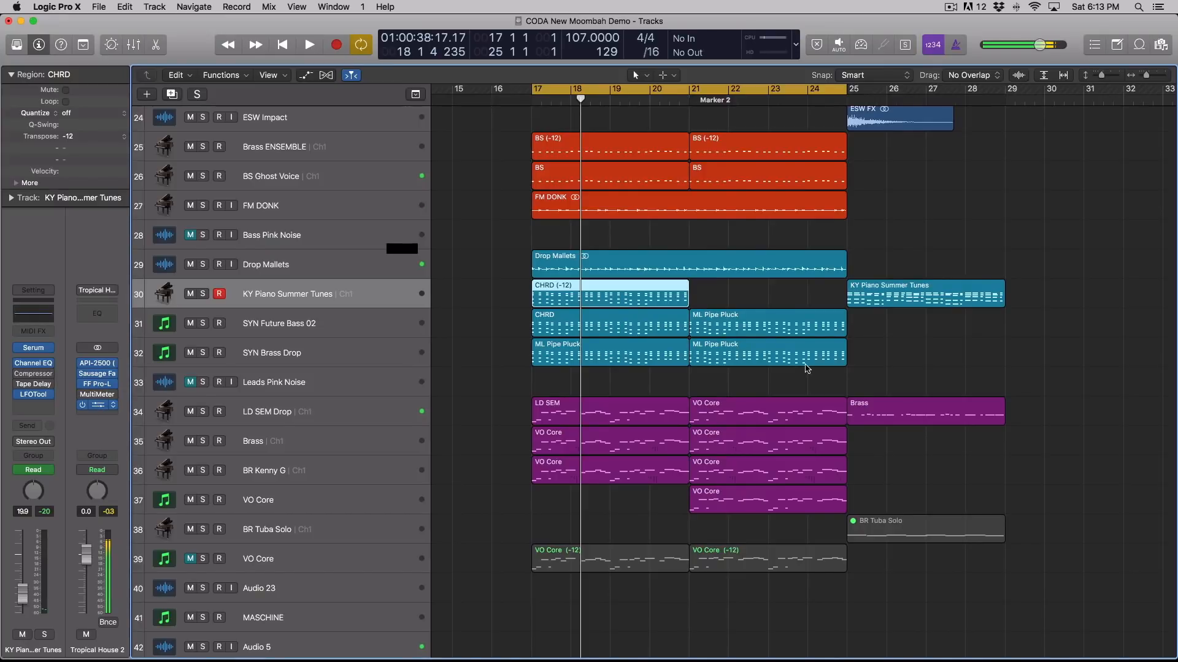
{"action": "left_click", "coordinate": [95, 410]}
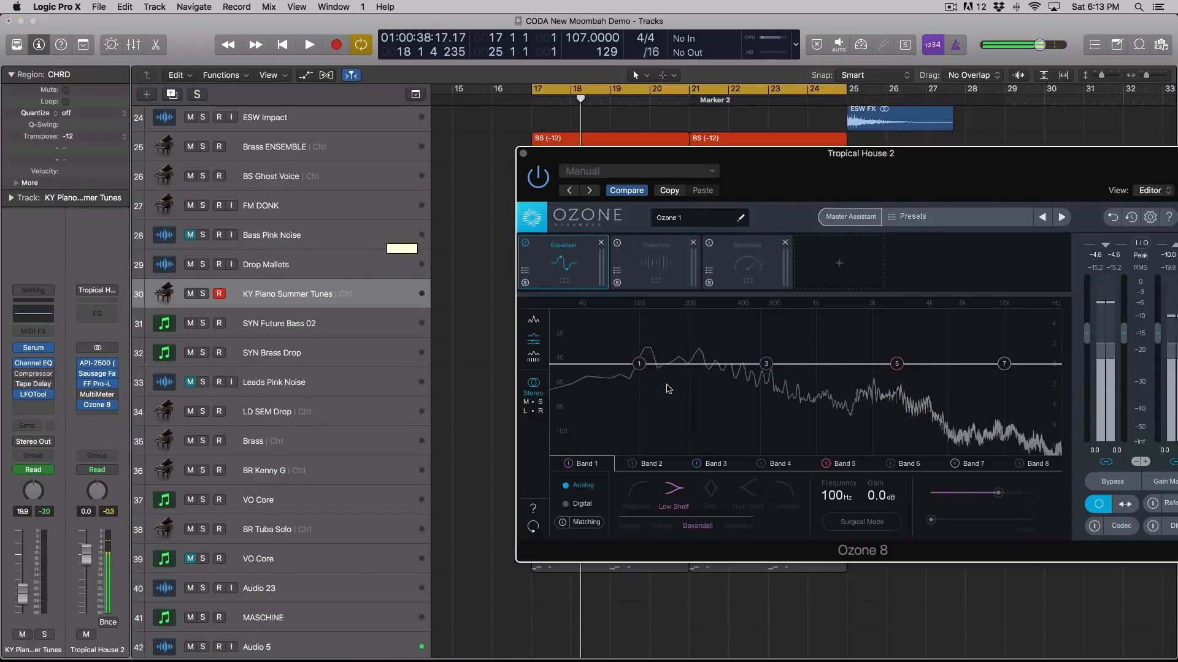
{"action": "left_click_drag", "start_coordinate": [589, 156], "coordinate": [759, 230]}
{"action": "key", "text": "space"}
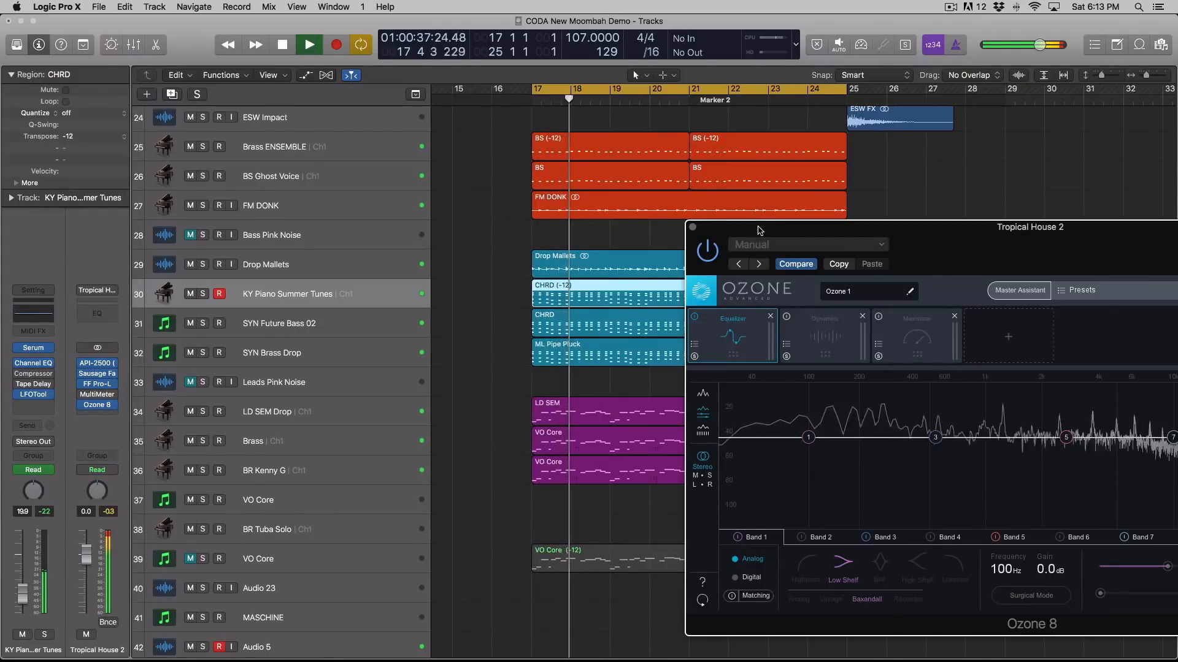
{"action": "left_click_drag", "start_coordinate": [819, 237], "coordinate": [503, 167]}
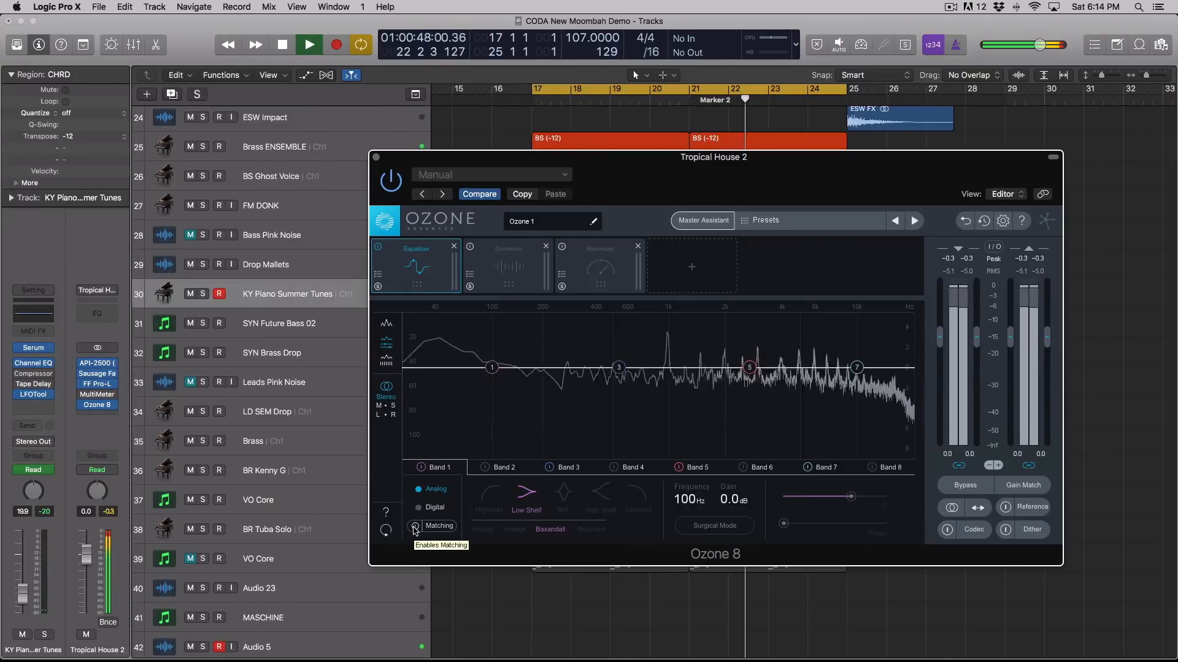
Step: Compare Ozone 8's equalizer display layouts during playback of the drop and return to the layout with the band controls
{"action": "left_click", "coordinate": [385, 364]}
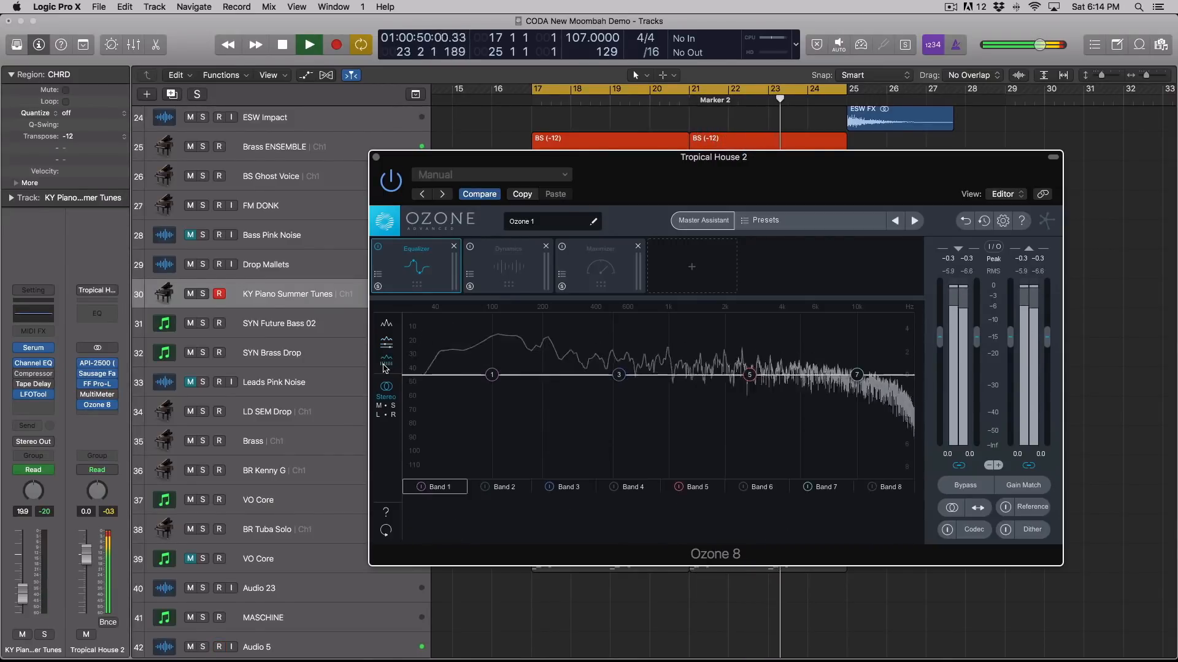
{"action": "left_click", "coordinate": [386, 329]}
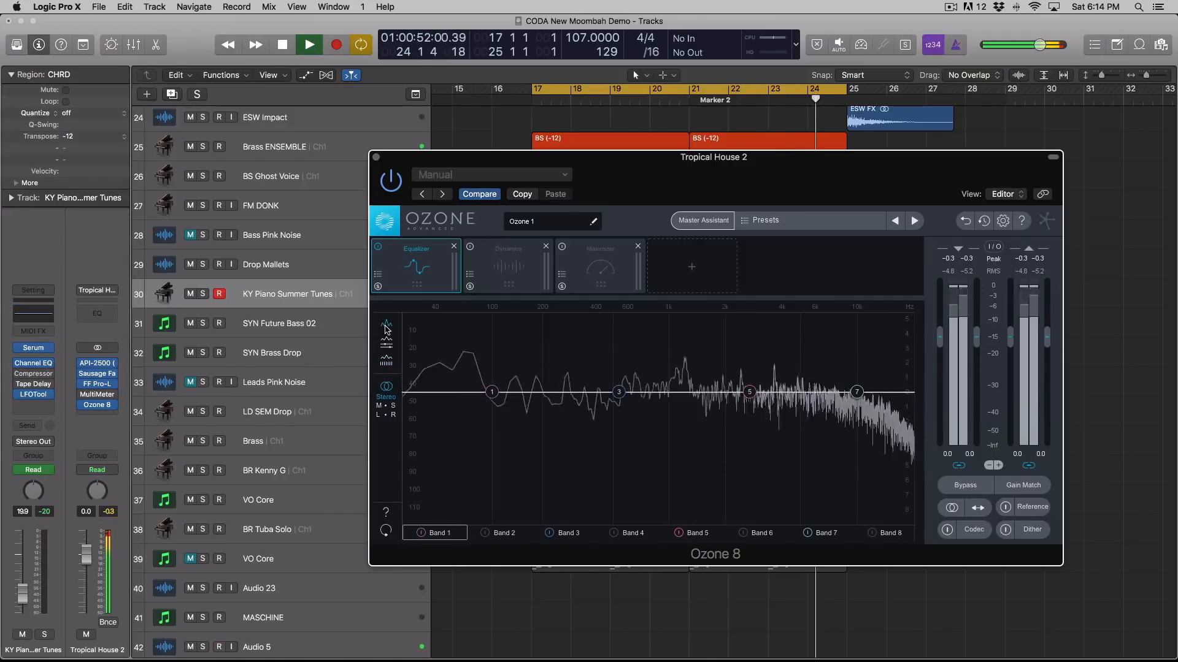
{"action": "key", "text": "space"}
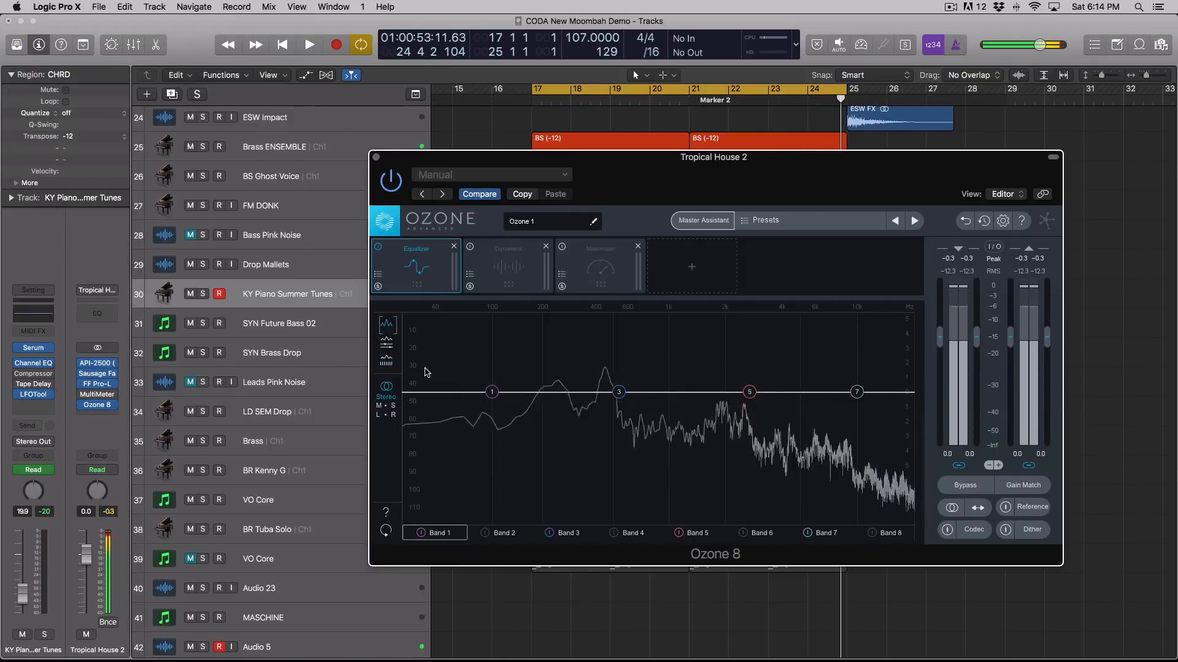
{"action": "left_click", "coordinate": [386, 345]}
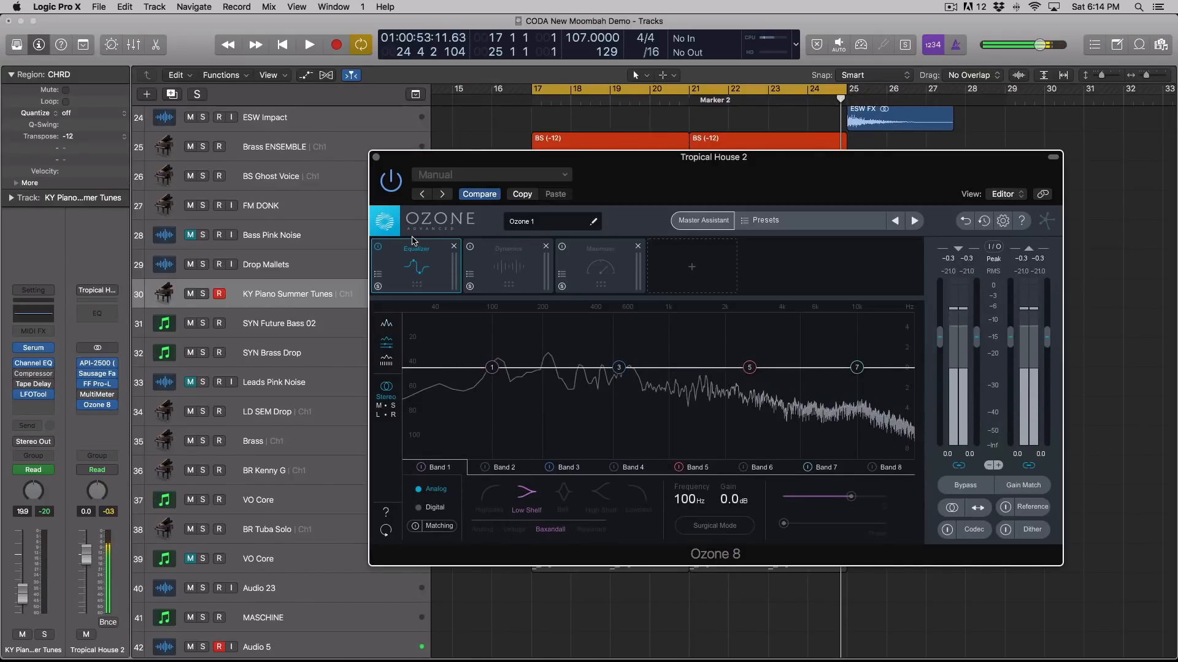
{"action": "key", "text": "space"}
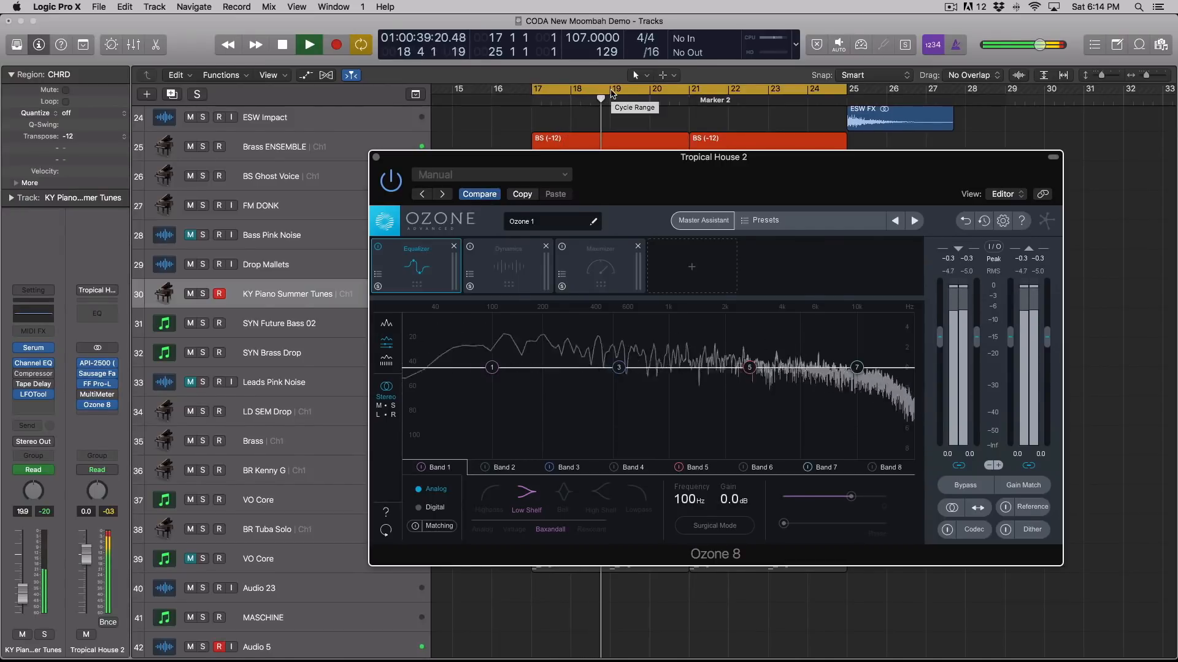
{"action": "key", "text": "space"}
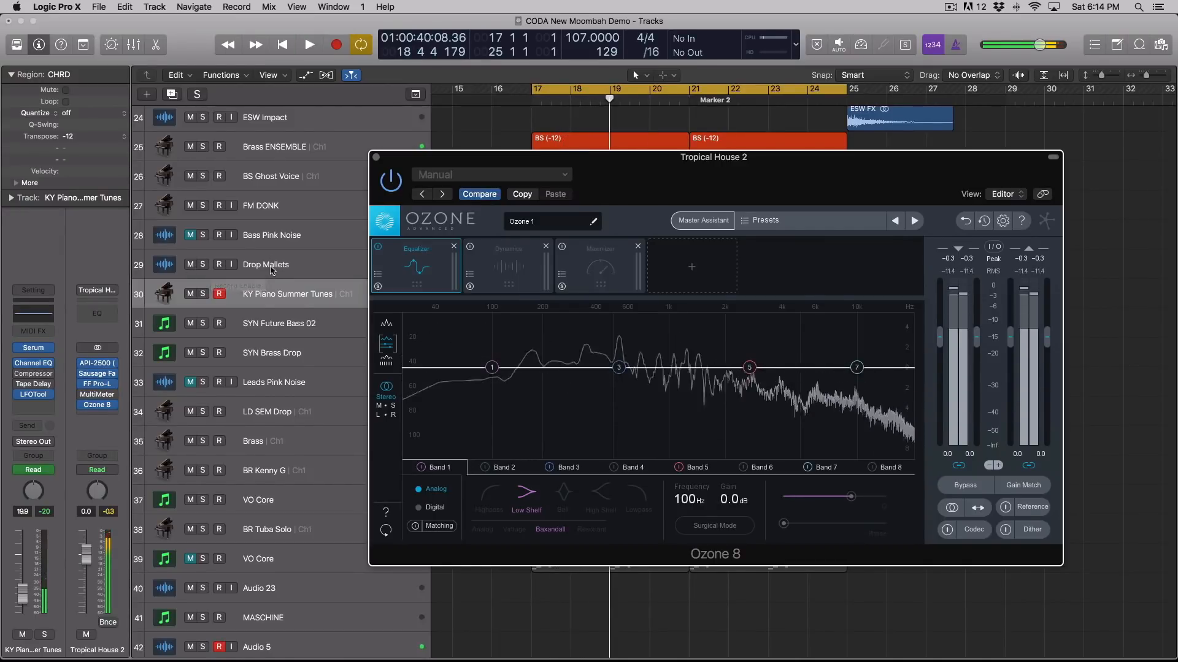
Step: Compare the Bass Pink Noise spectrum in Ozone 8 with that of the playing drop, keeping the noise track muted, and close the plug-in
{"action": "left_click_drag", "start_coordinate": [419, 155], "coordinate": [524, 141]}
{"action": "left_click", "coordinate": [274, 241]}
{"action": "left_click", "coordinate": [190, 235]}
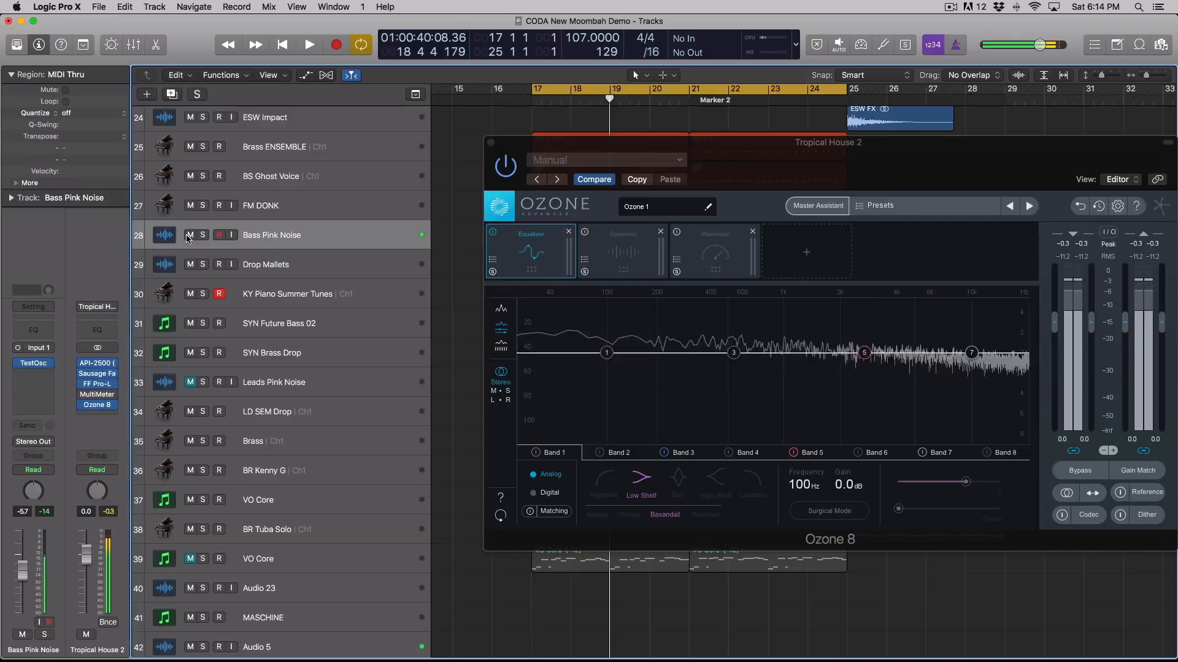
{"action": "left_click", "coordinate": [189, 236]}
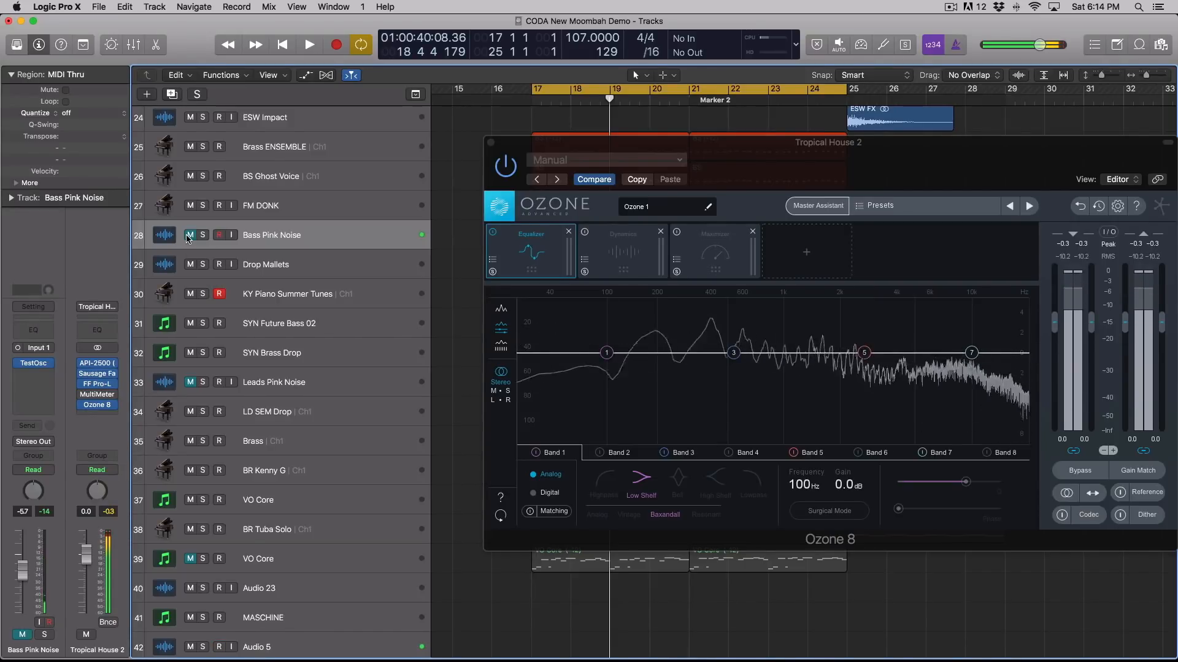
{"action": "key", "text": "space"}
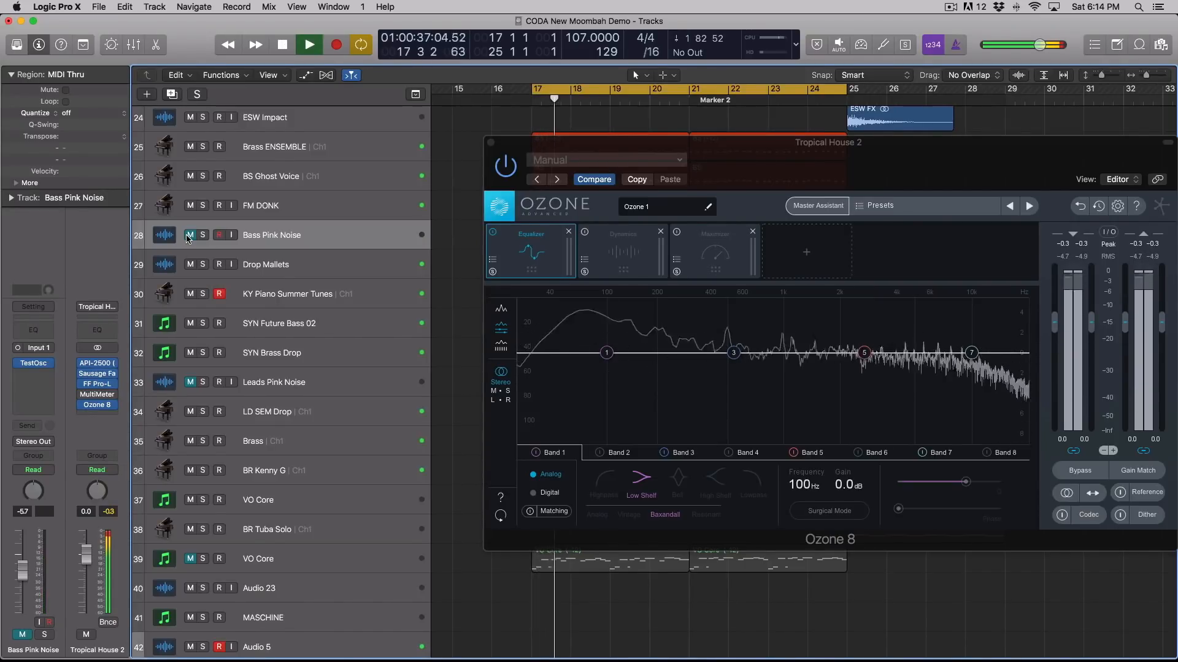
{"action": "key", "text": "space"}
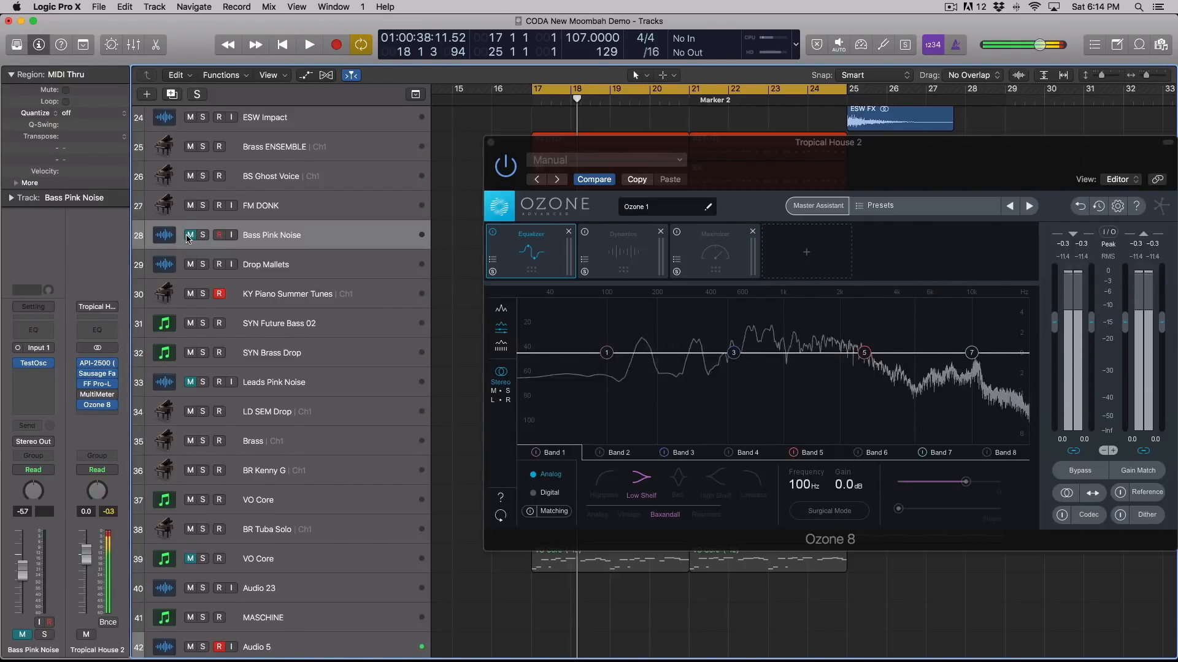
{"action": "left_click", "coordinate": [491, 142]}
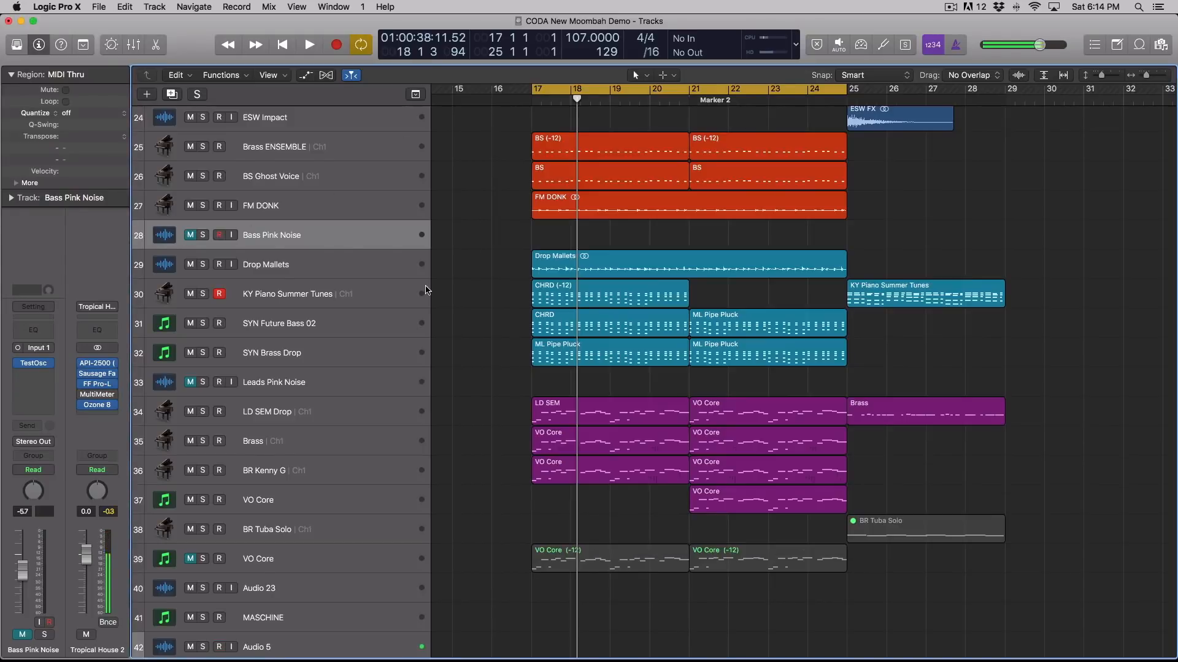